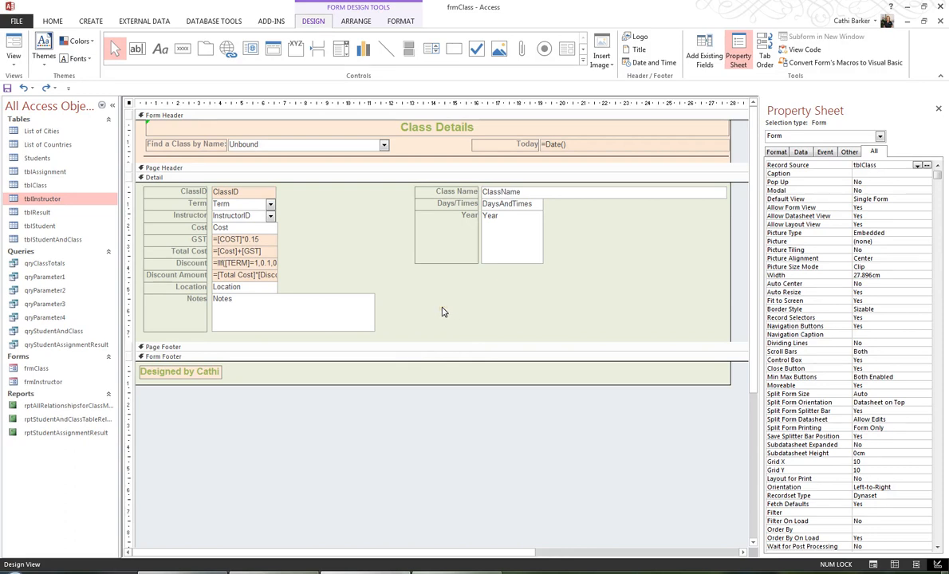
Delete the Location text box from the form's Detail section
left_click(269, 292)
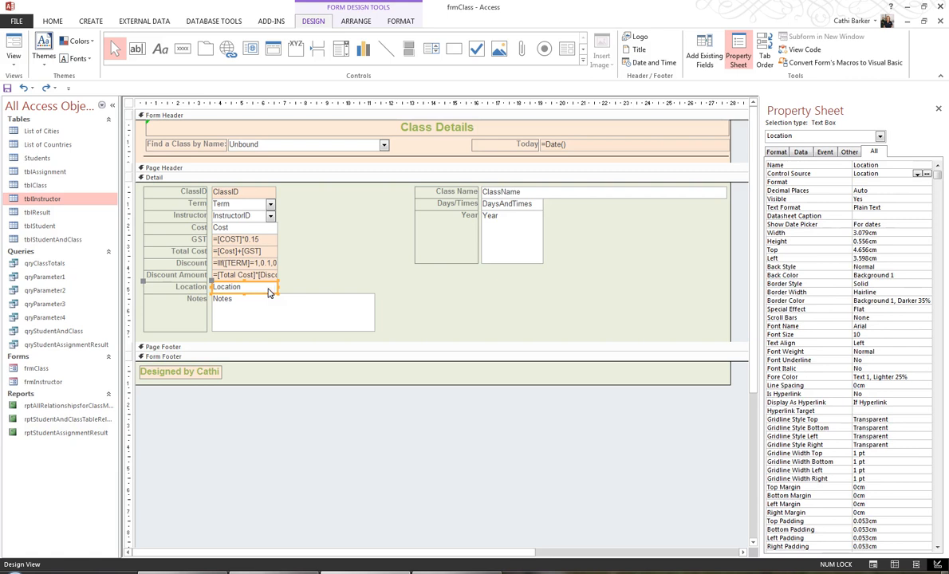
key("Delete")
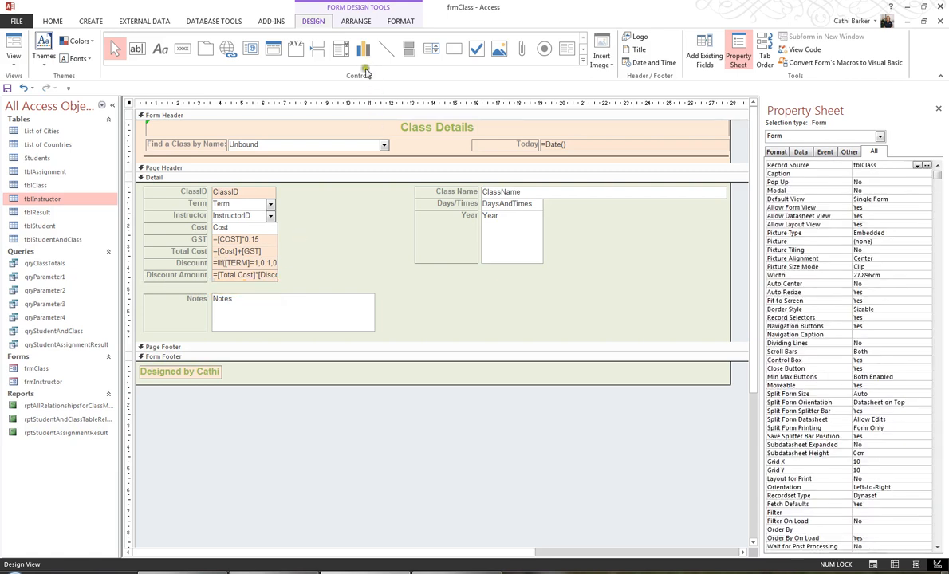
Add an option group to the Detail section beside the Notes box
left_click(295, 56)
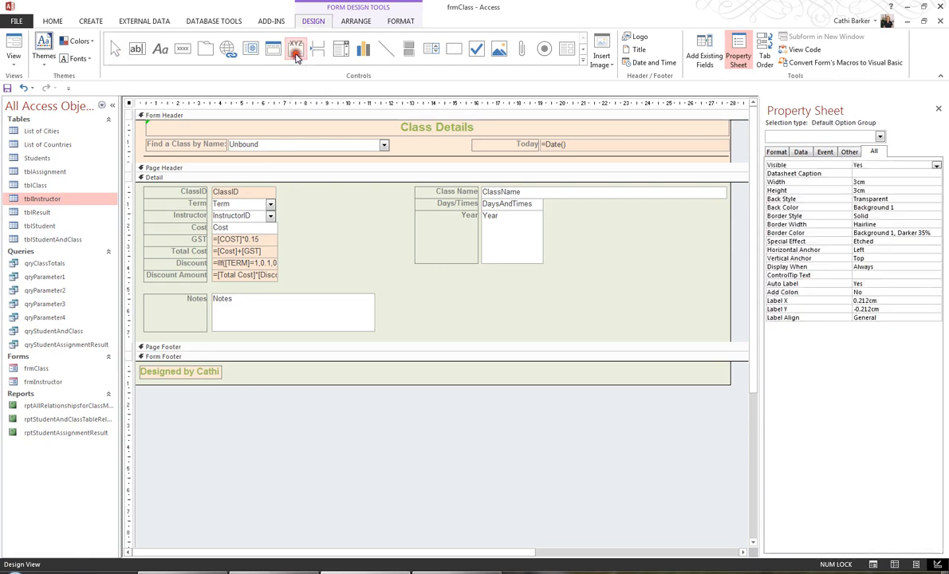
left_click(484, 290)
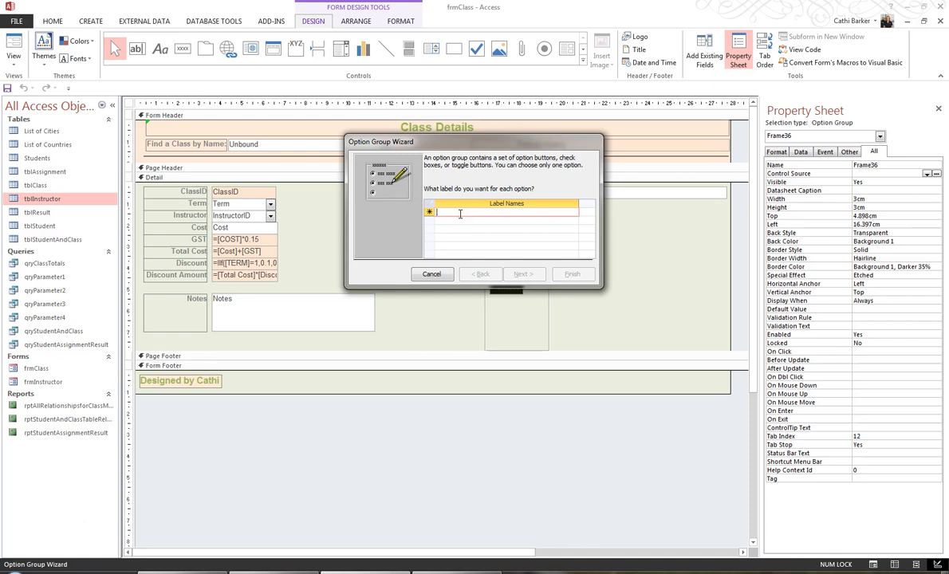
Enter the option labels Room 100, Room 101, Room 200, Room 400 and Room 500
type("Room 100")
key("Tab")
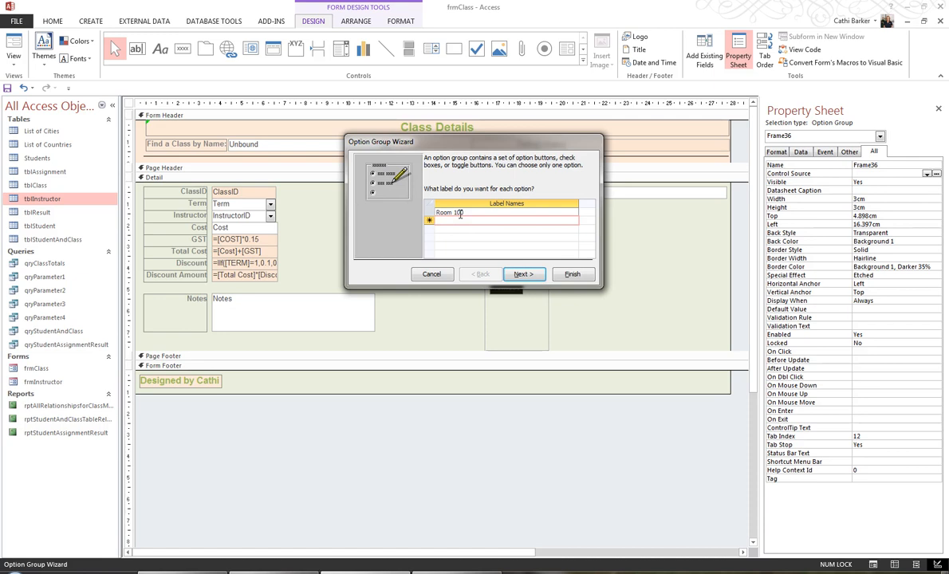
type("Room 101")
key("Tab")
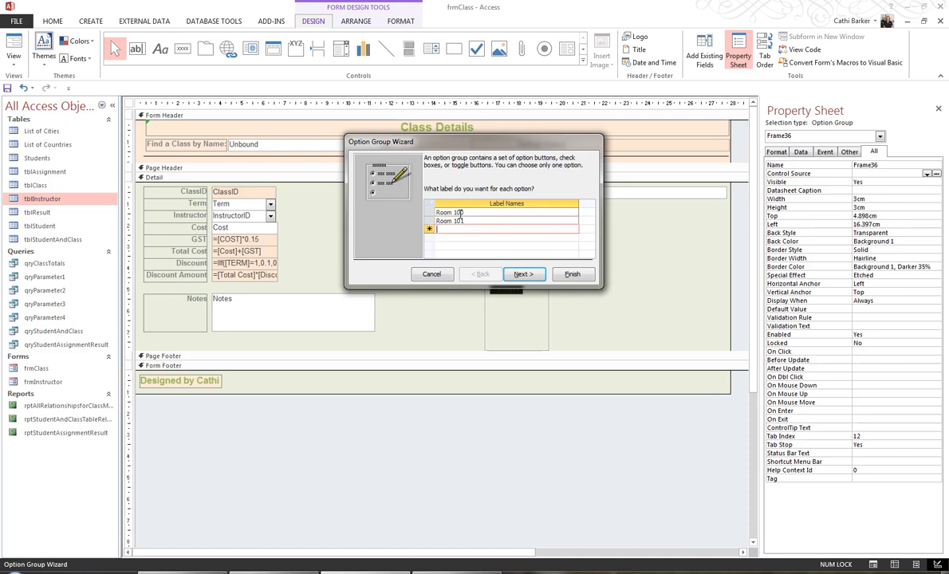
type("Room 200")
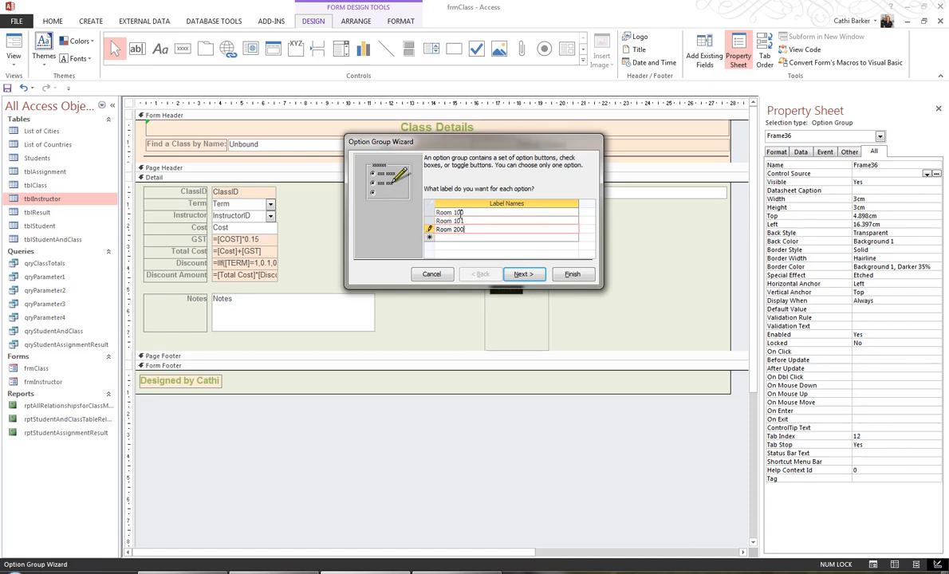
key("Tab")
type("Ro")
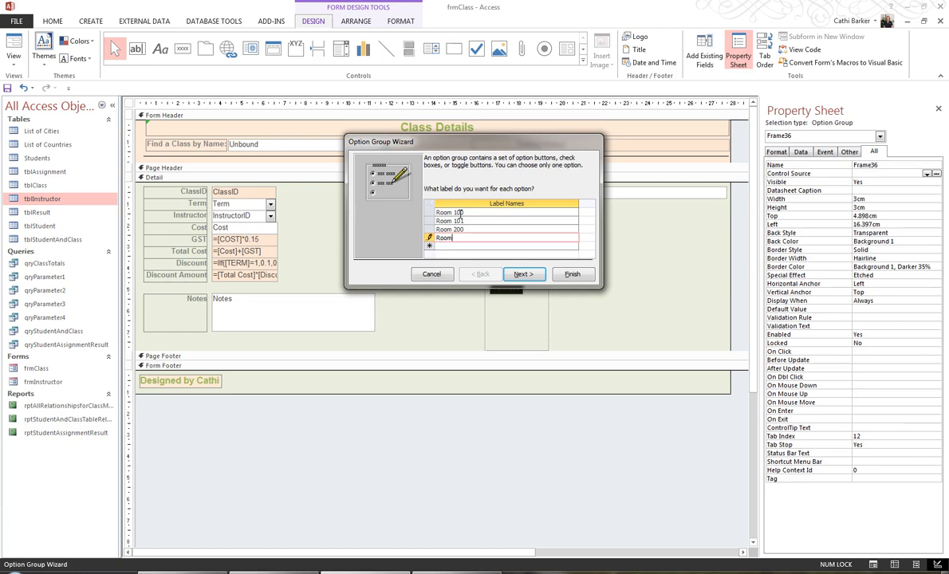
type("om 400")
key("Tab")
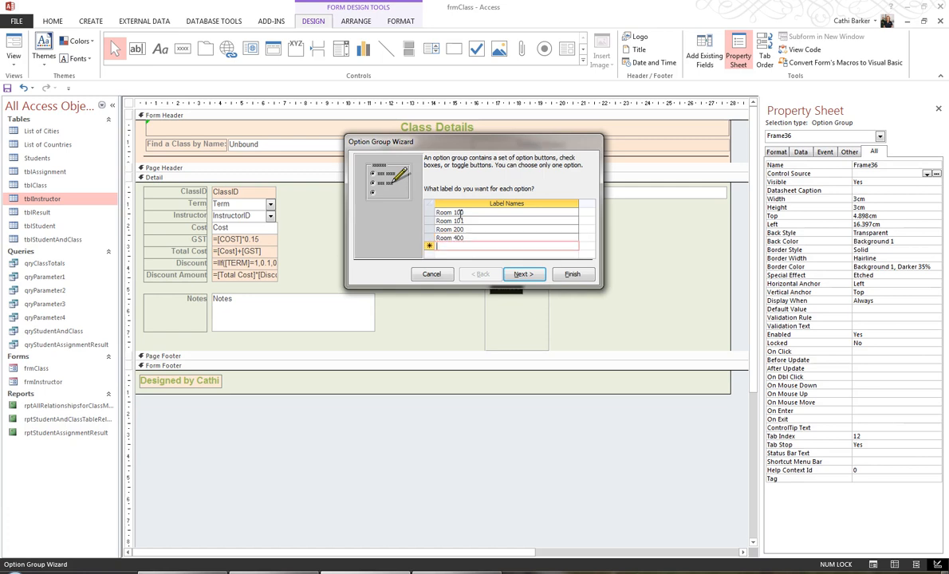
type("Room 500")
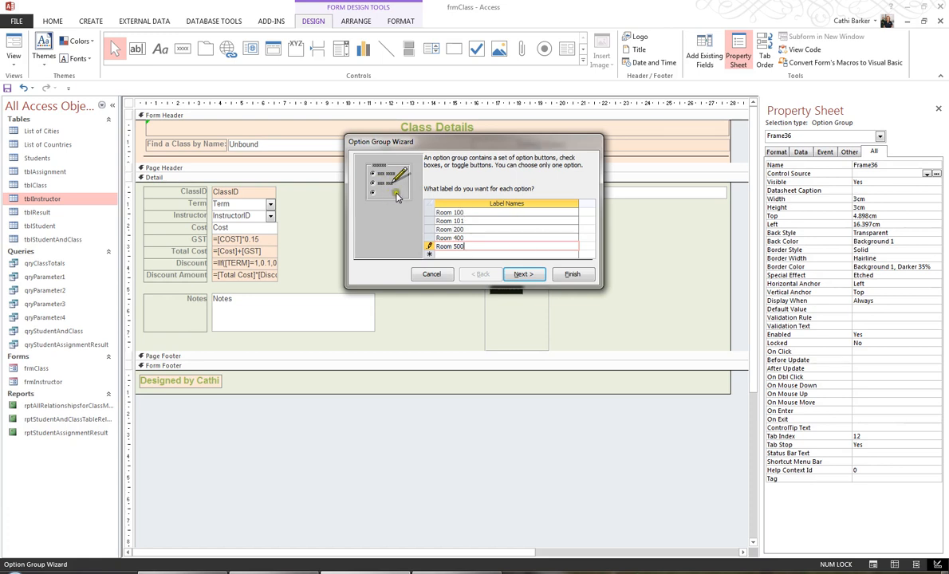
Choose to have no default option in the option group
left_click(520, 276)
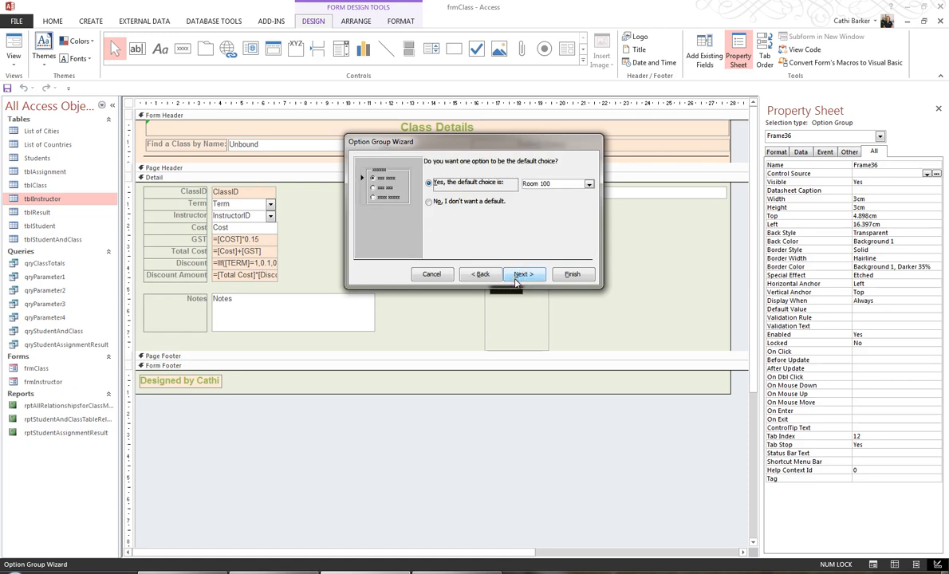
left_click(485, 275)
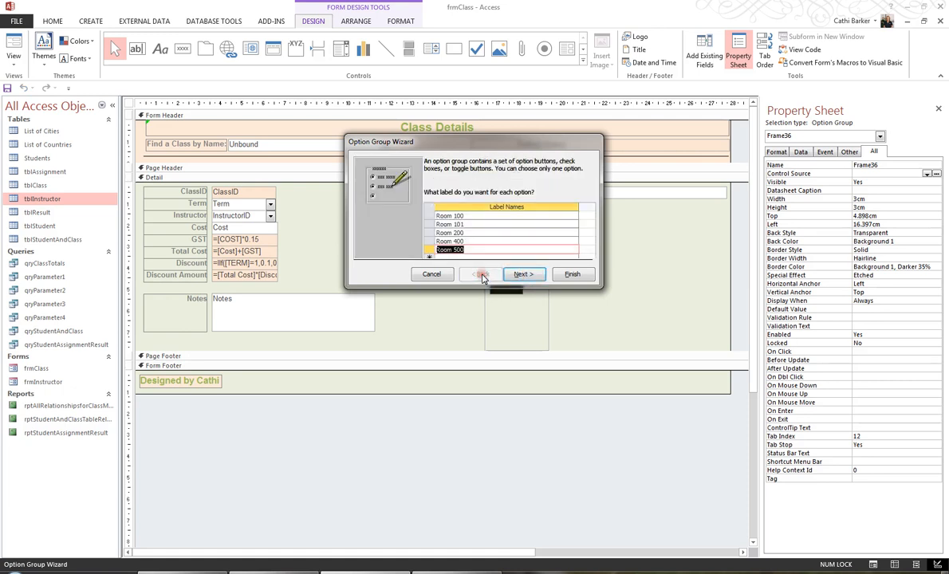
left_click(523, 275)
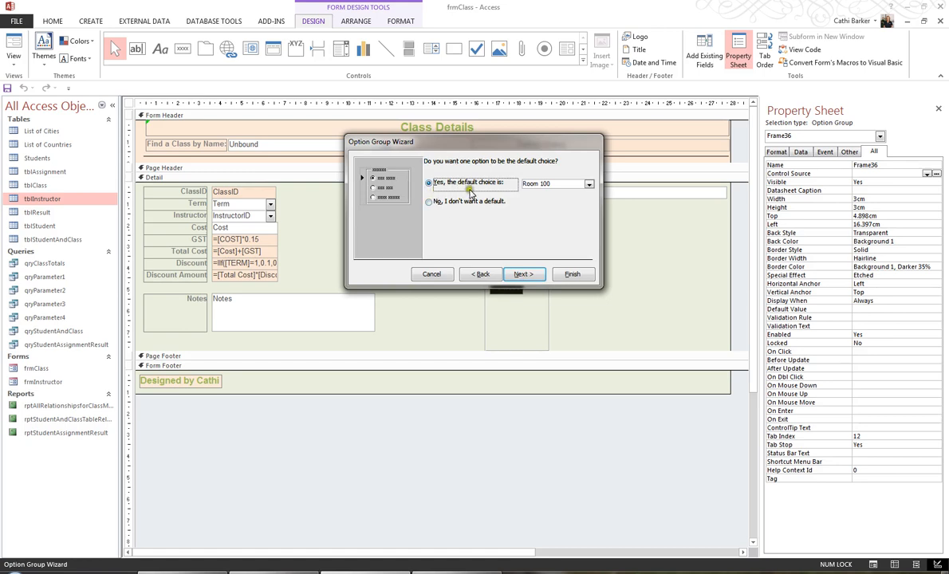
left_click(588, 184)
left_click(588, 185)
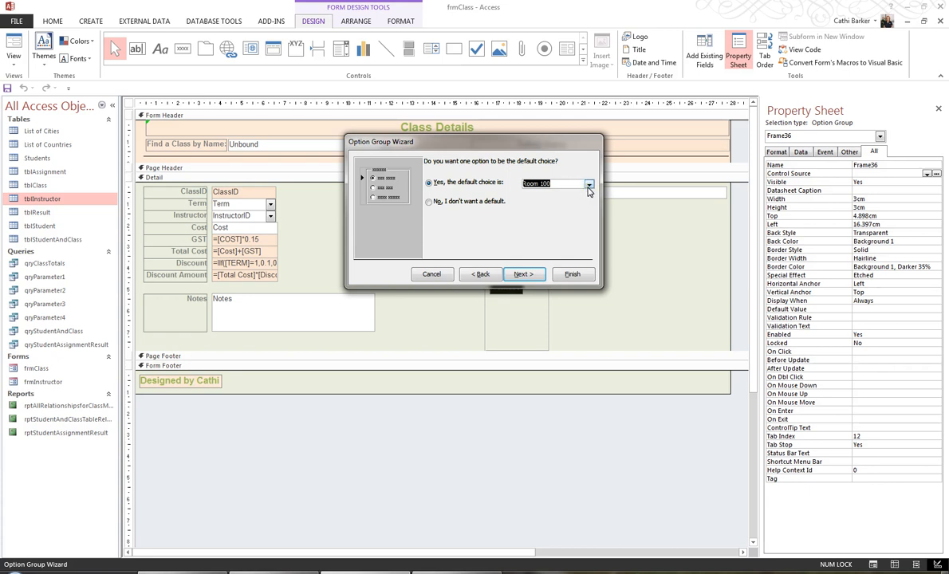
left_click(430, 202)
left_click(525, 275)
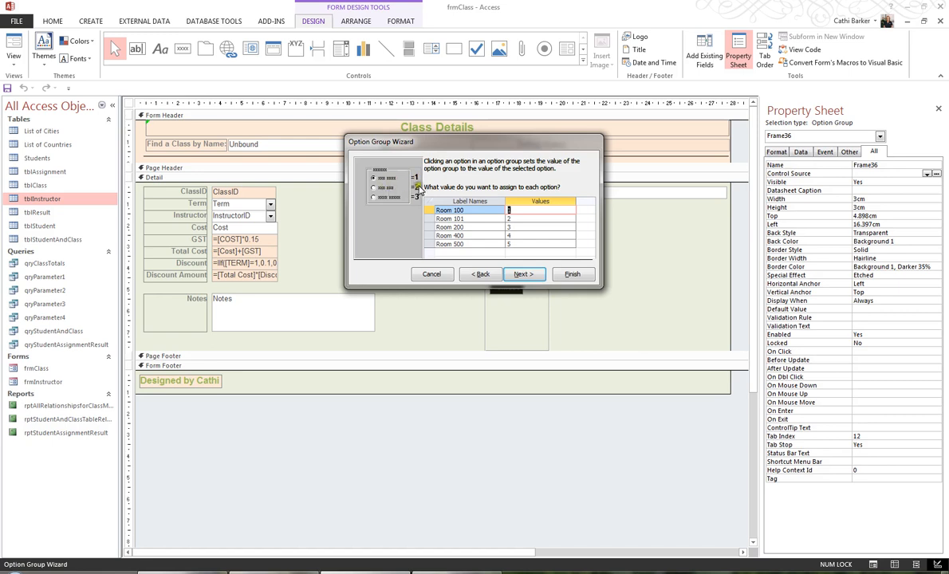
Keep the option values 1 to 5 and store the selected value in the Location field
left_click(530, 275)
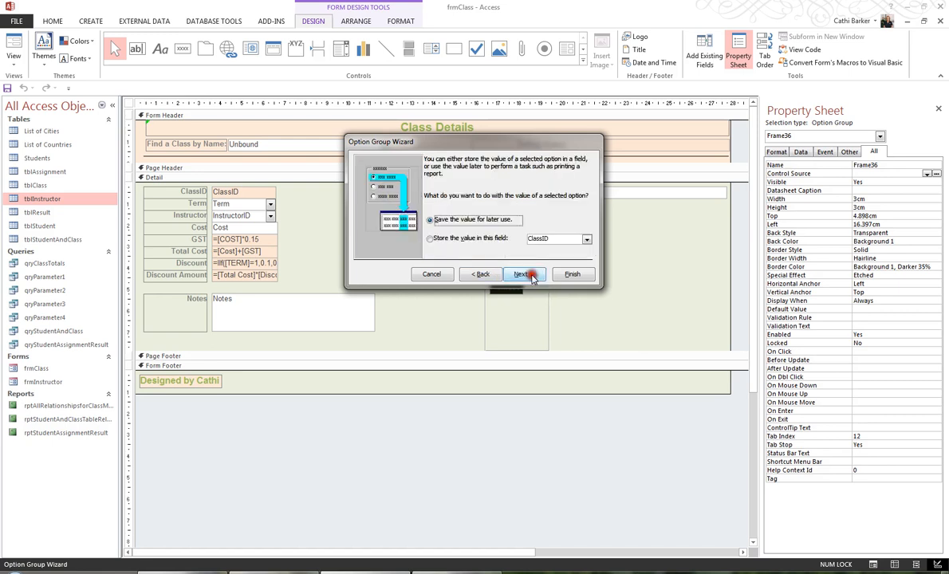
left_click(488, 239)
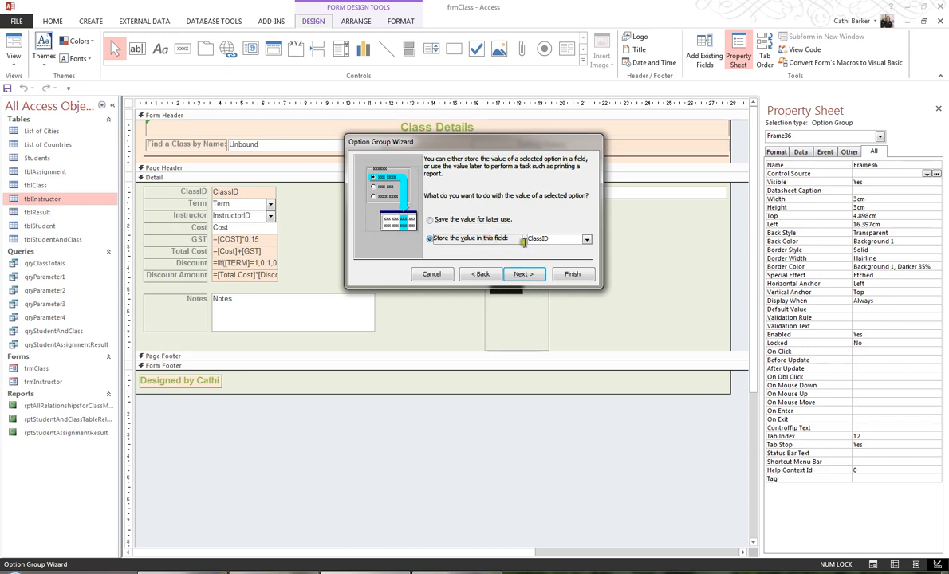
left_click(586, 239)
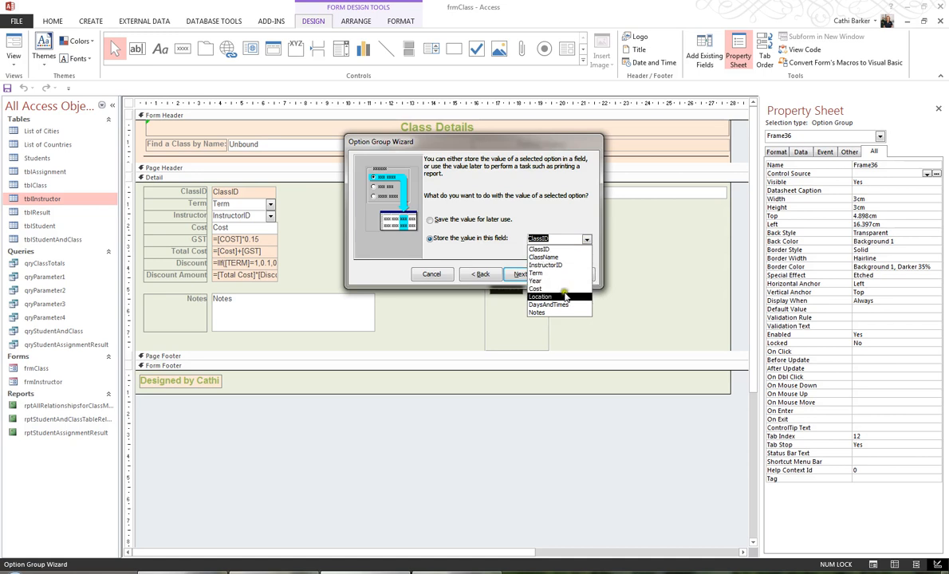
left_click(539, 296)
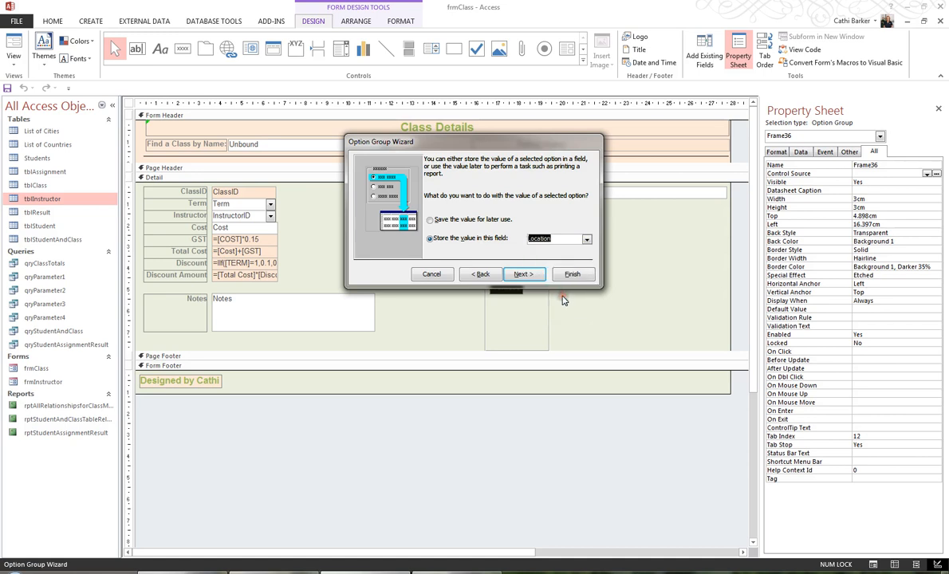
left_click(525, 276)
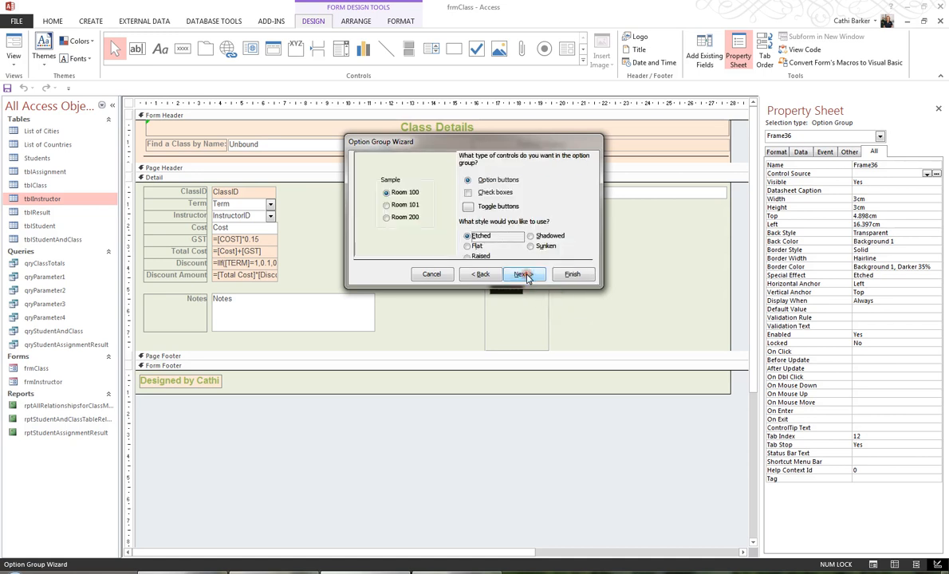
Preview check boxes and toggle buttons as control types, keeping option buttons for the group
left_click(495, 193)
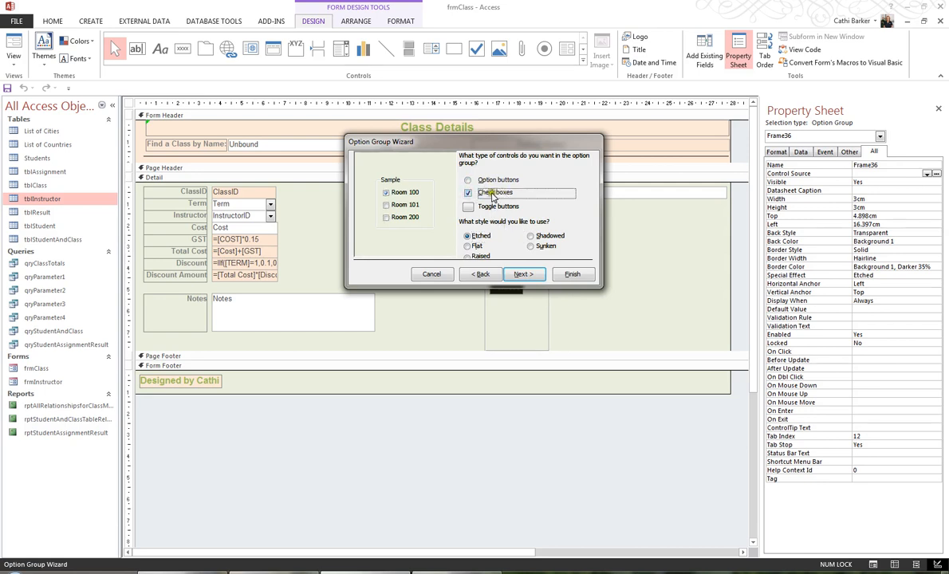
left_click(501, 208)
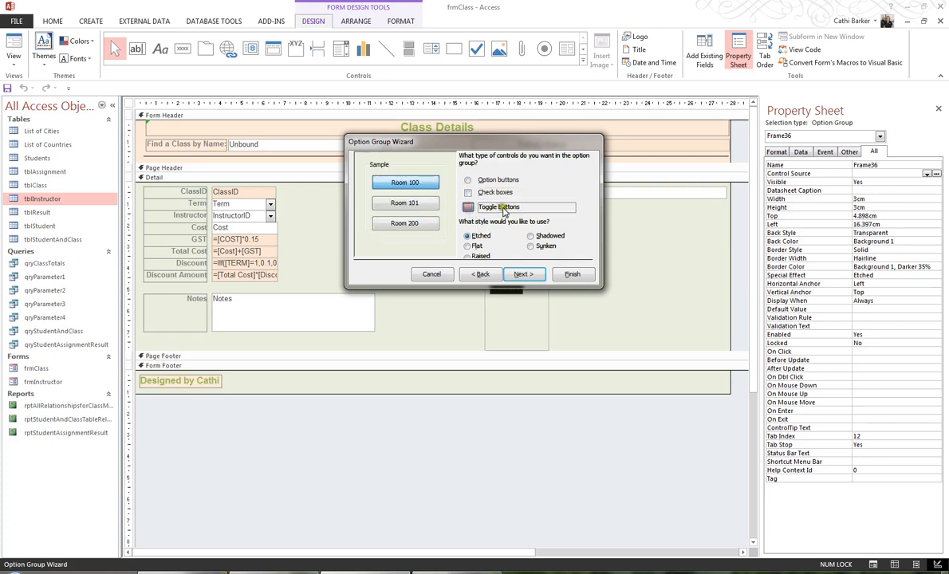
left_click(470, 182)
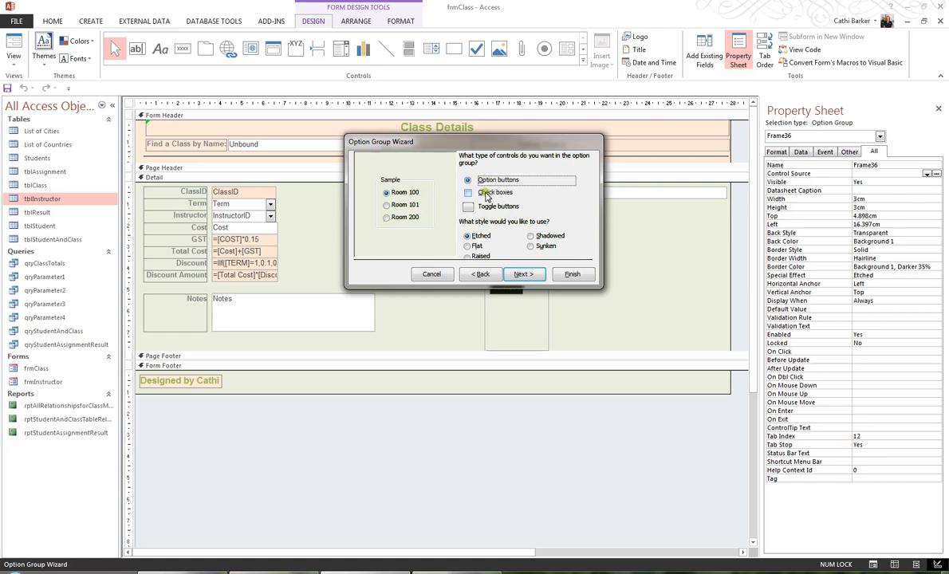
left_click(486, 194)
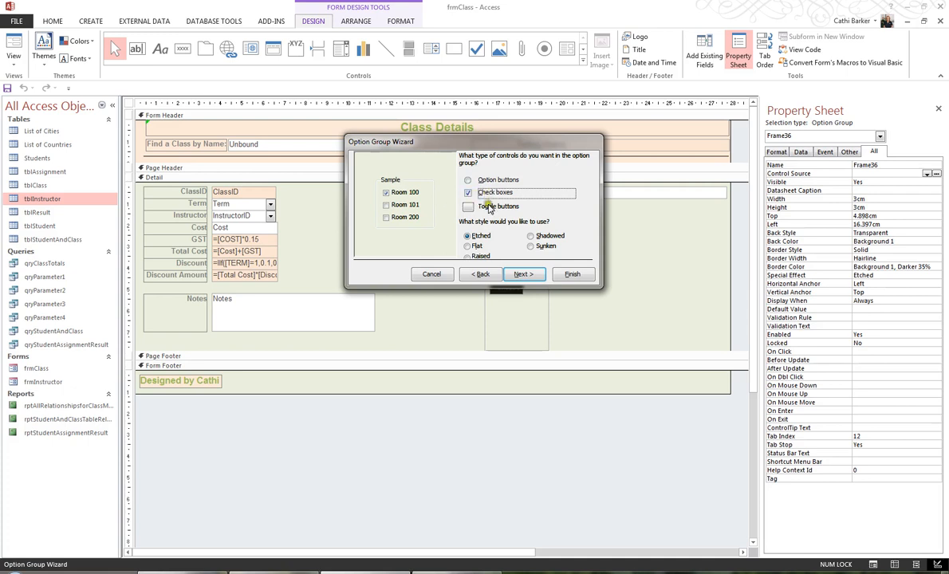
left_click(488, 207)
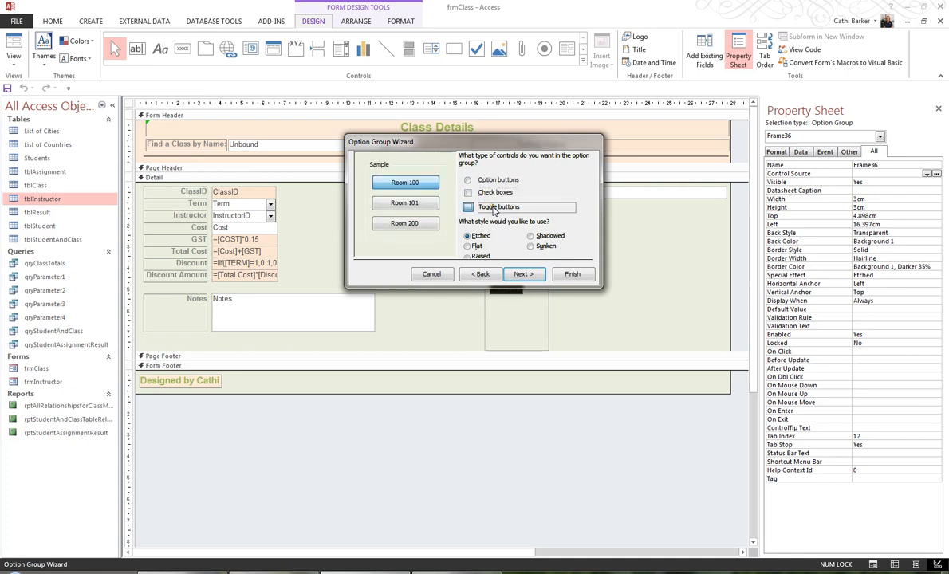
left_click(489, 182)
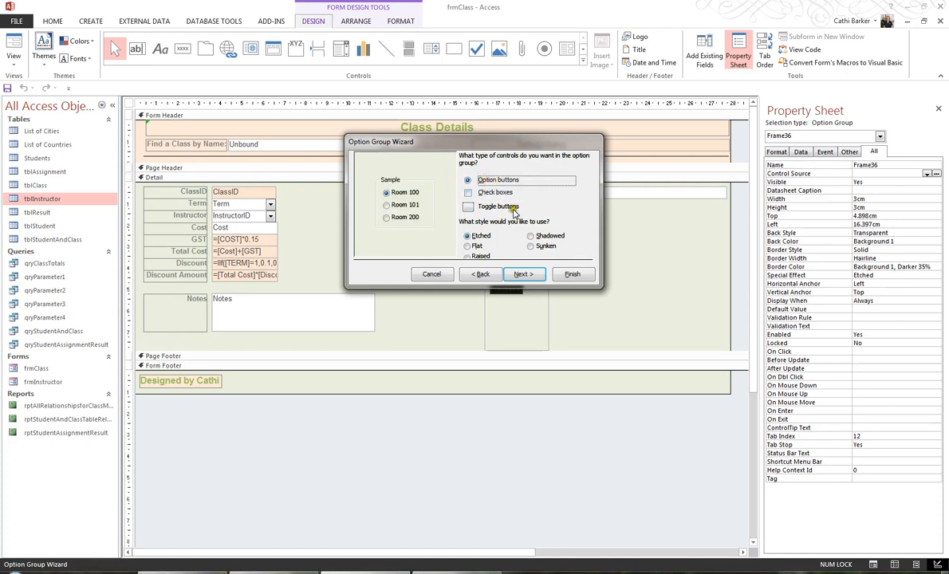
Set the option group's style to Raised and continue the wizard
left_click(531, 247)
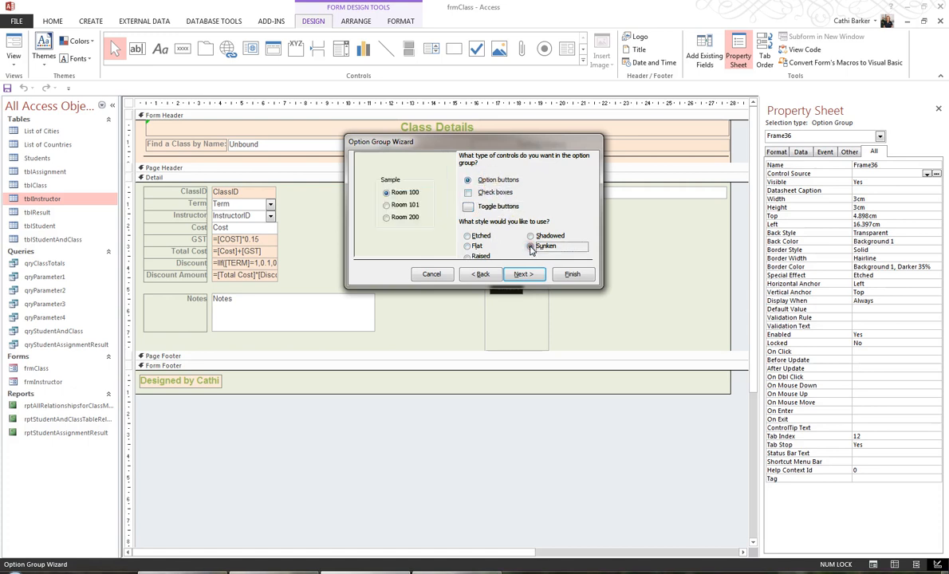
left_click(530, 237)
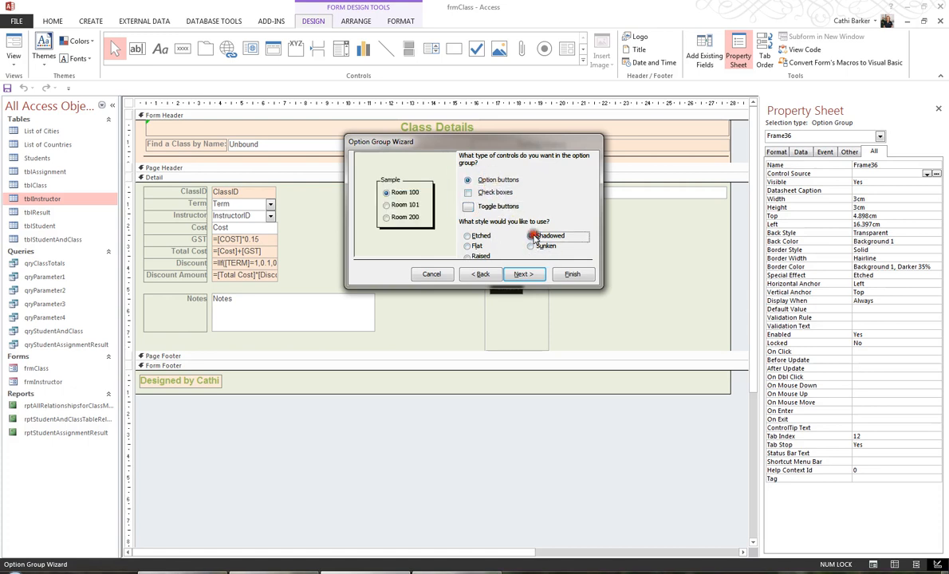
left_click(479, 257)
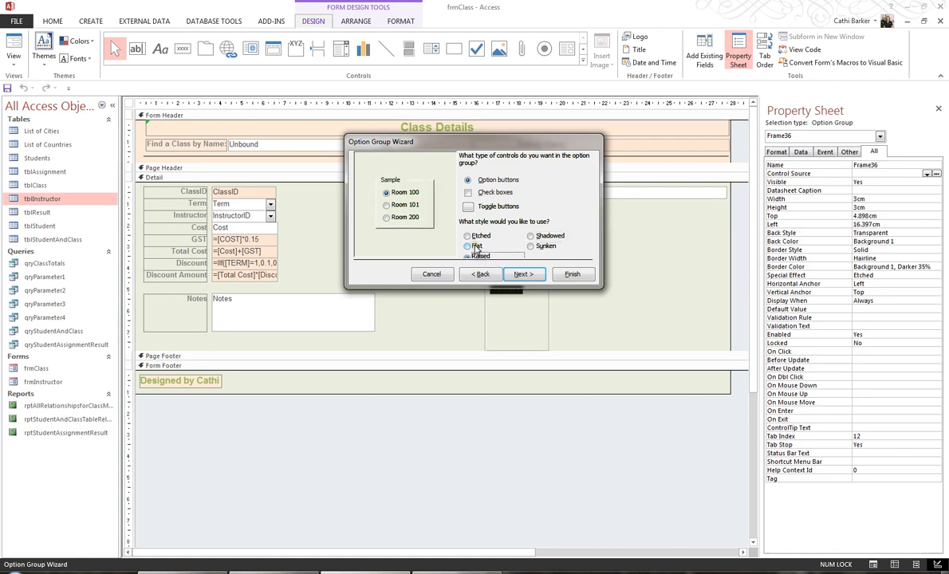
left_click(476, 248)
left_click(472, 236)
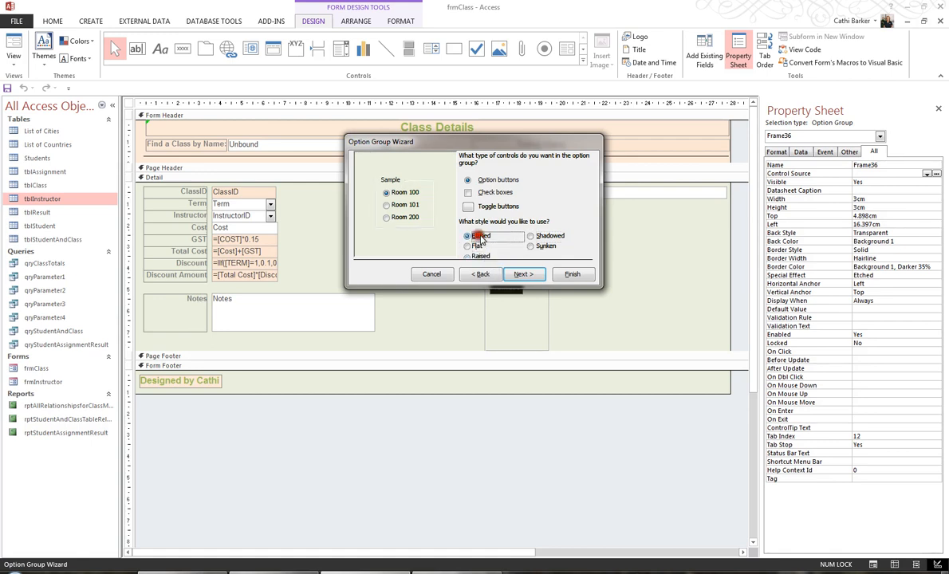
left_click(540, 237)
left_click(542, 245)
left_click(479, 256)
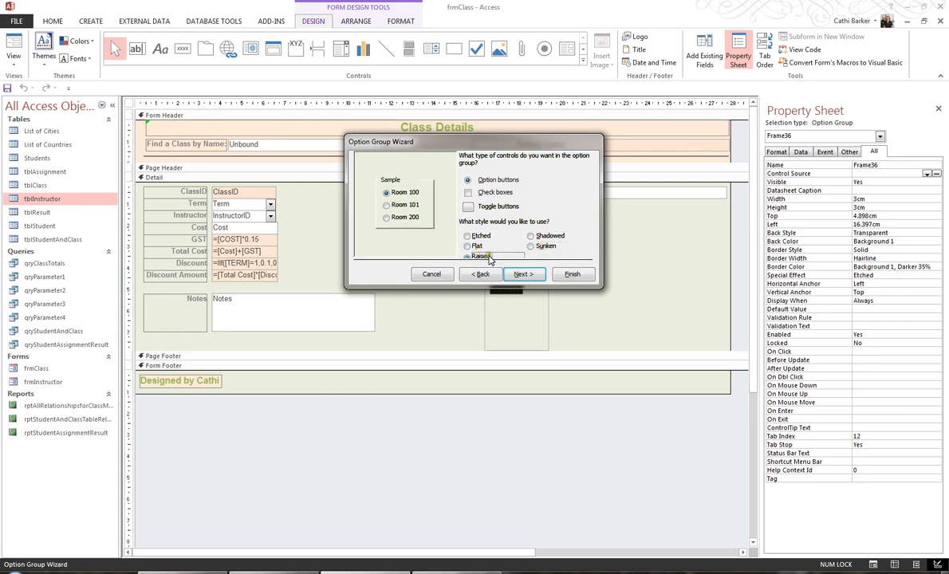
left_click(533, 274)
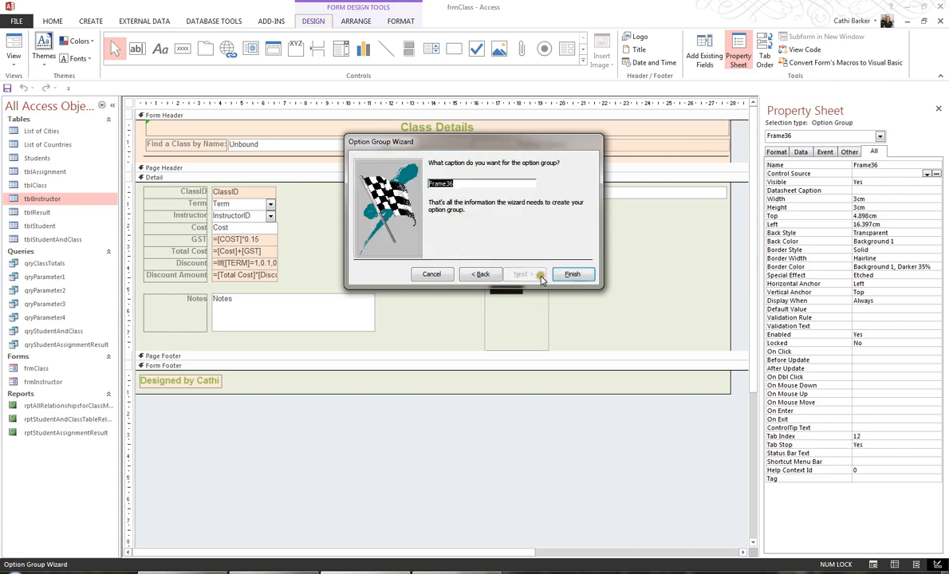
Caption the option group Location and finish the wizard
type("Location")
left_click(571, 274)
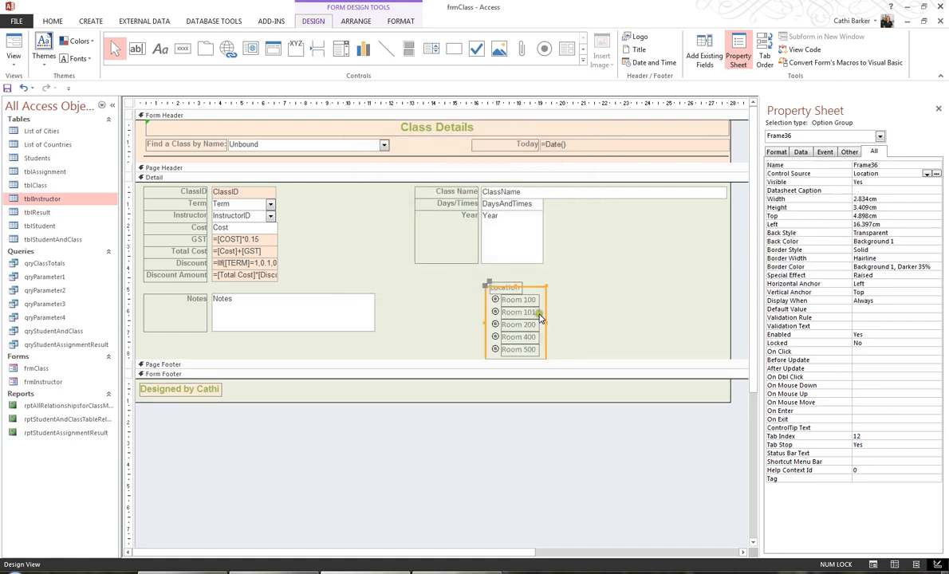
Copy the ClassName text box's formatting onto the Location label with Format Painter
left_click(546, 194)
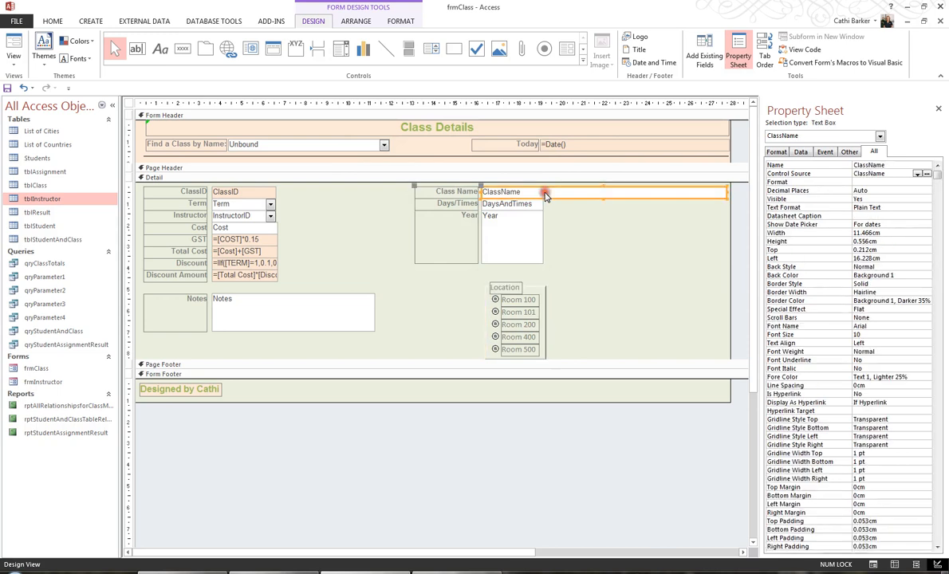
left_click(400, 21)
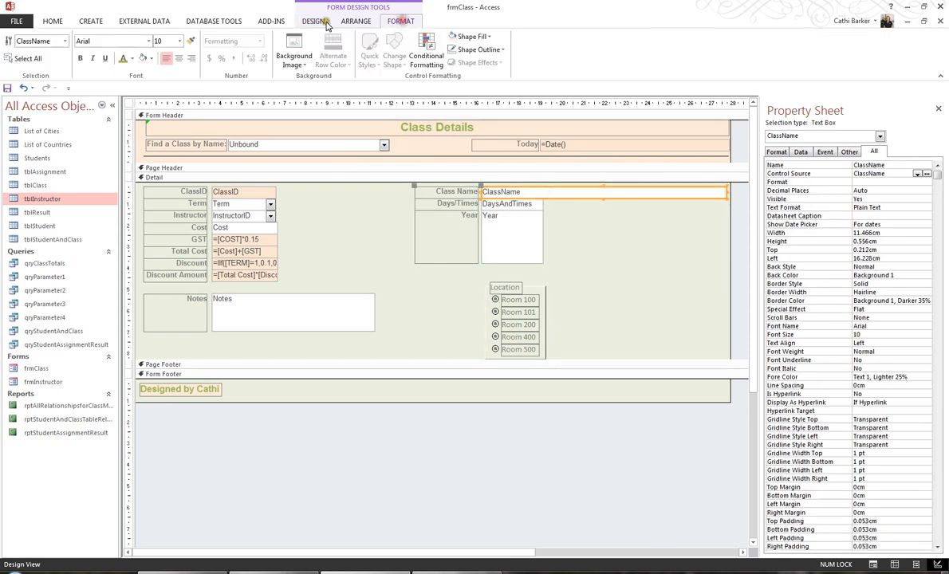
left_click(191, 40)
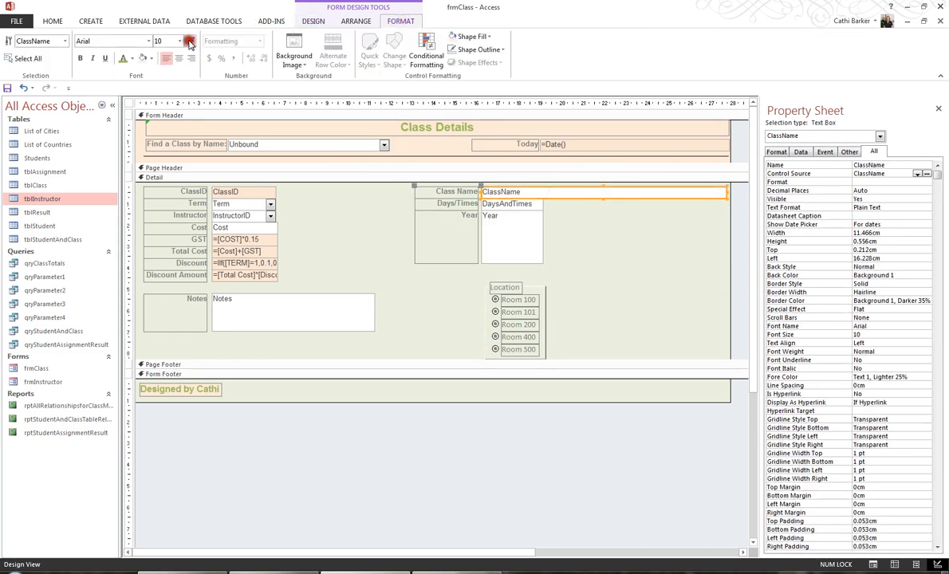
left_click(513, 288)
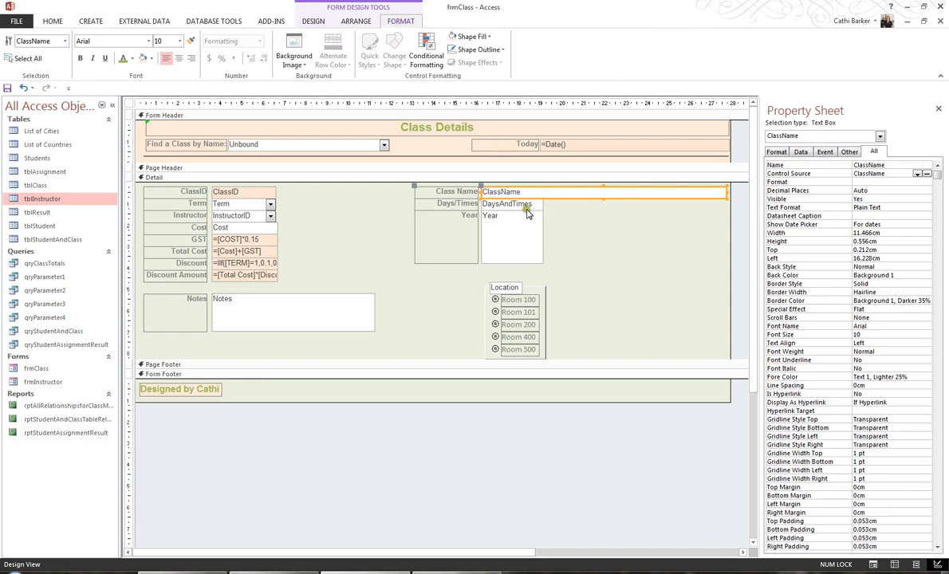
Apply the ClassName text box formatting to each room option label, Room 100 through Room 500
left_click(190, 41)
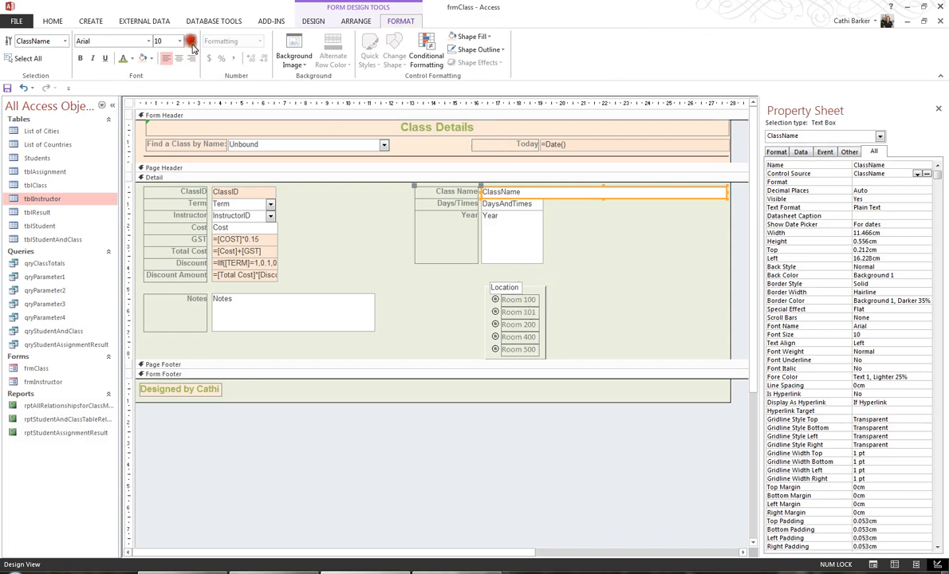
left_click(526, 300)
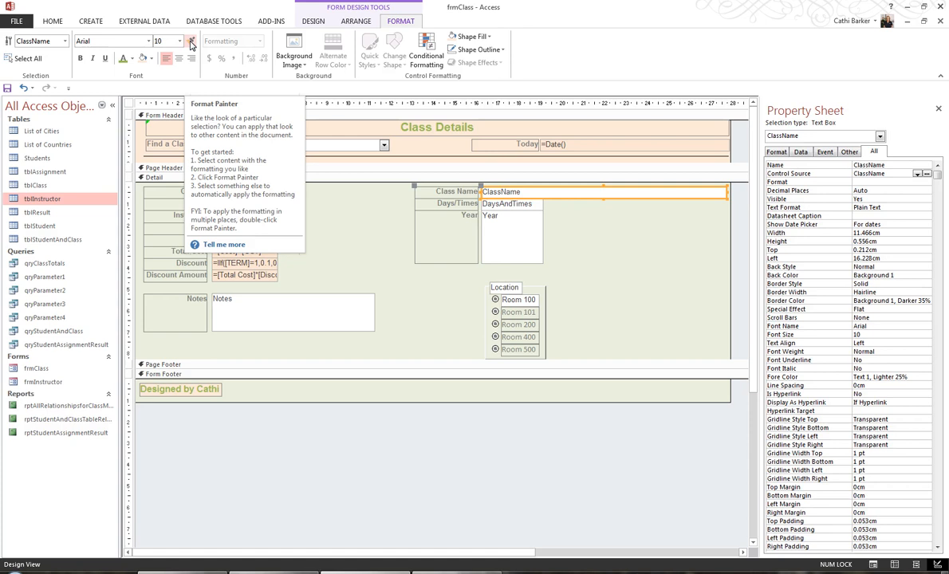
left_click(190, 43)
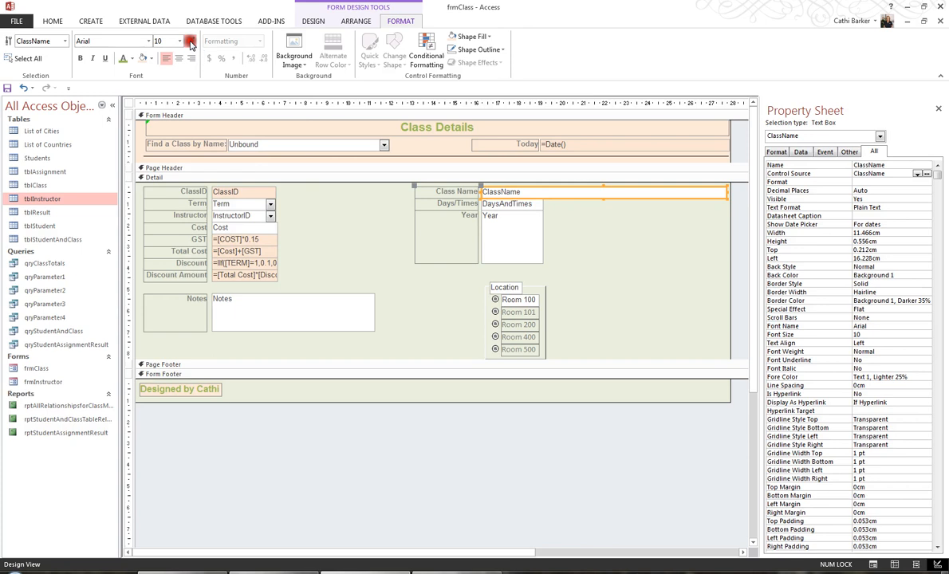
left_click(518, 311)
left_click(519, 325)
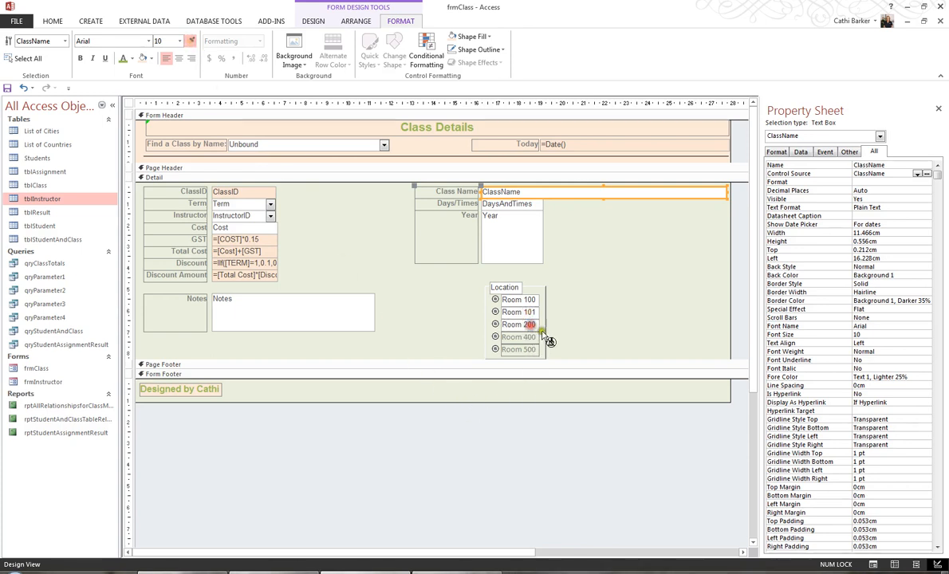
left_click(529, 337)
left_click(532, 349)
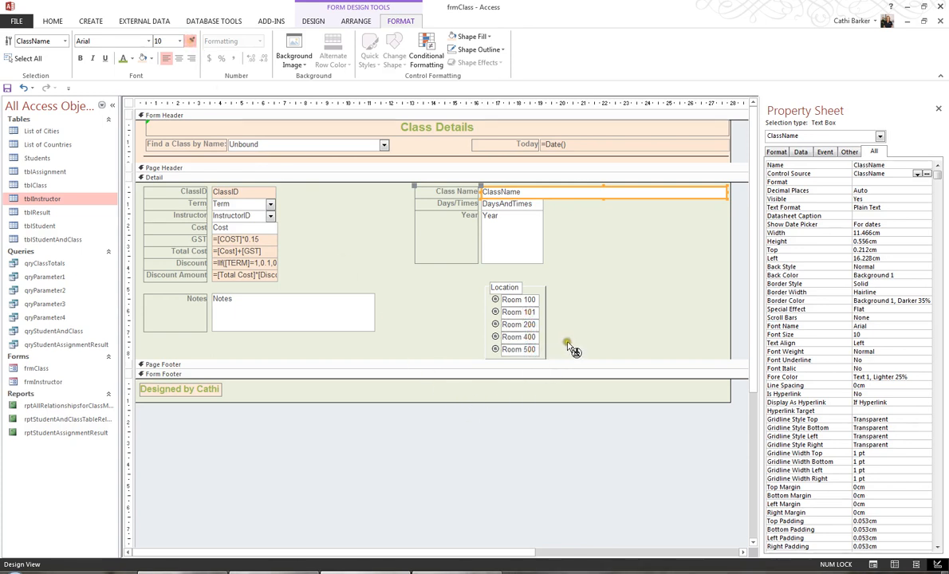
left_click(191, 41)
Move the Location label to the left of the option group
left_click(514, 288)
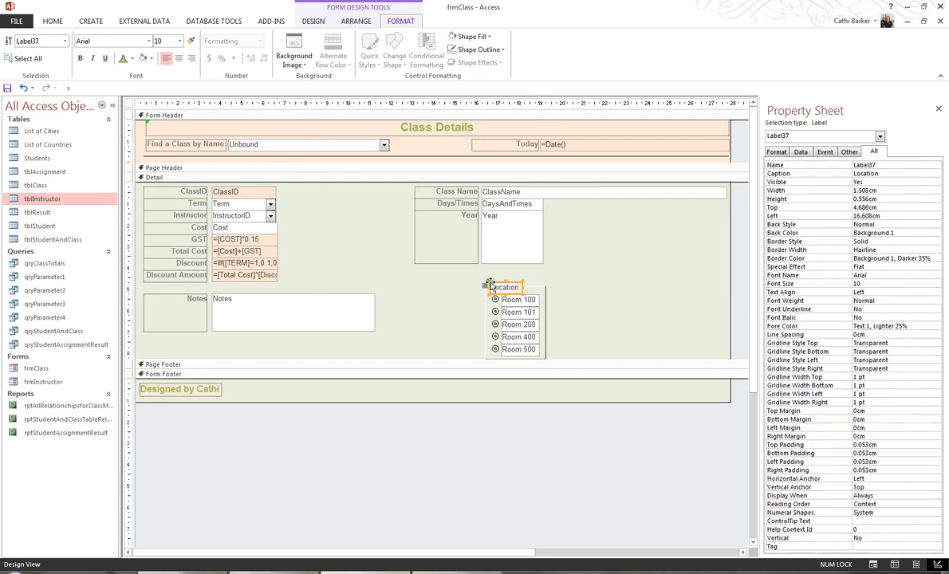
left_click_drag(489, 282, 451, 289)
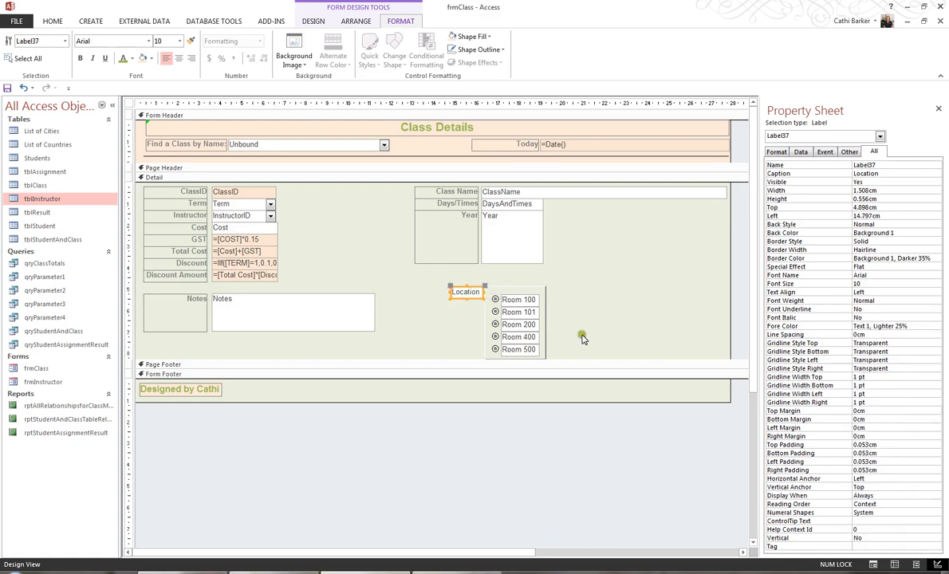
Move the option group and its label up to sit below the Year list box
left_click_drag(575, 353, 463, 277)
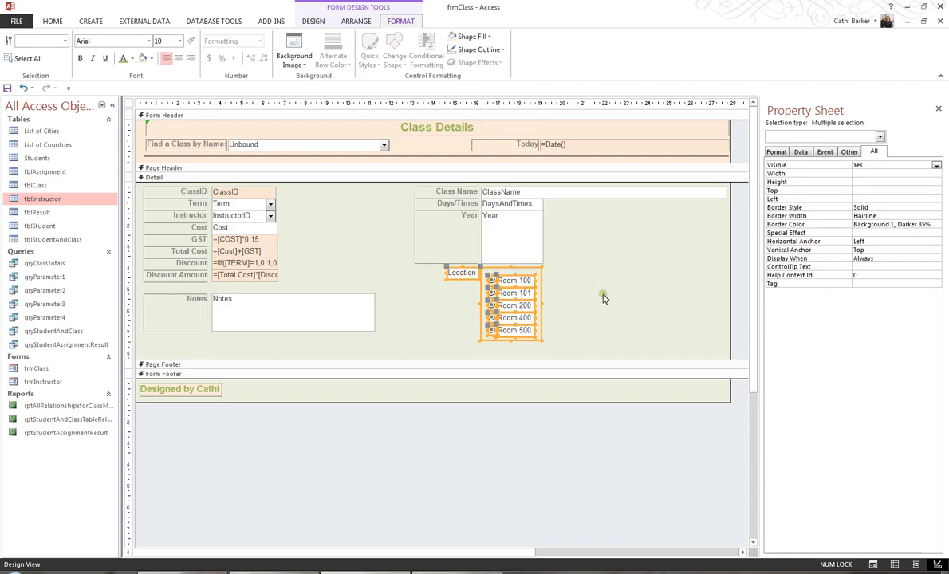
left_click(603, 296)
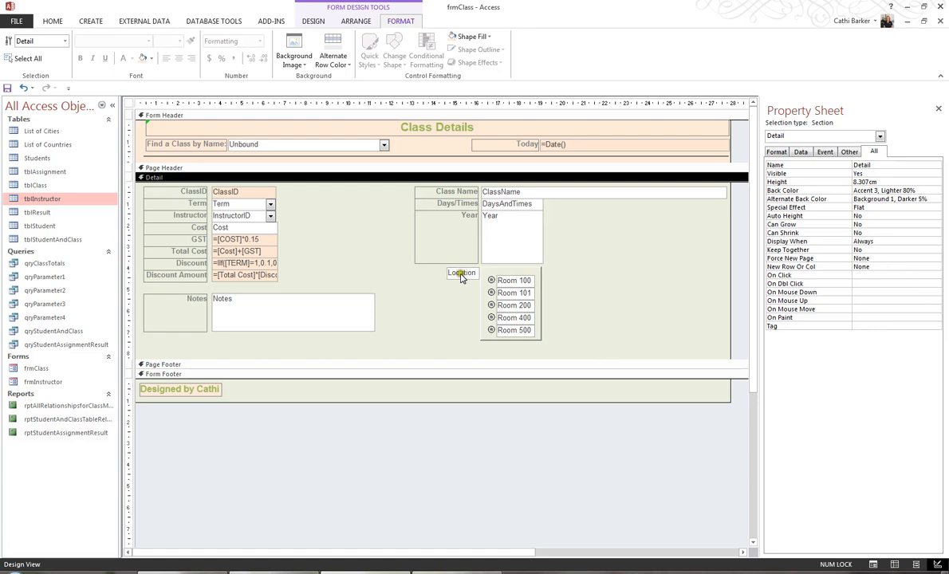
Copy the Class Name label's formatting onto the Location label with Format Painter
left_click(457, 192)
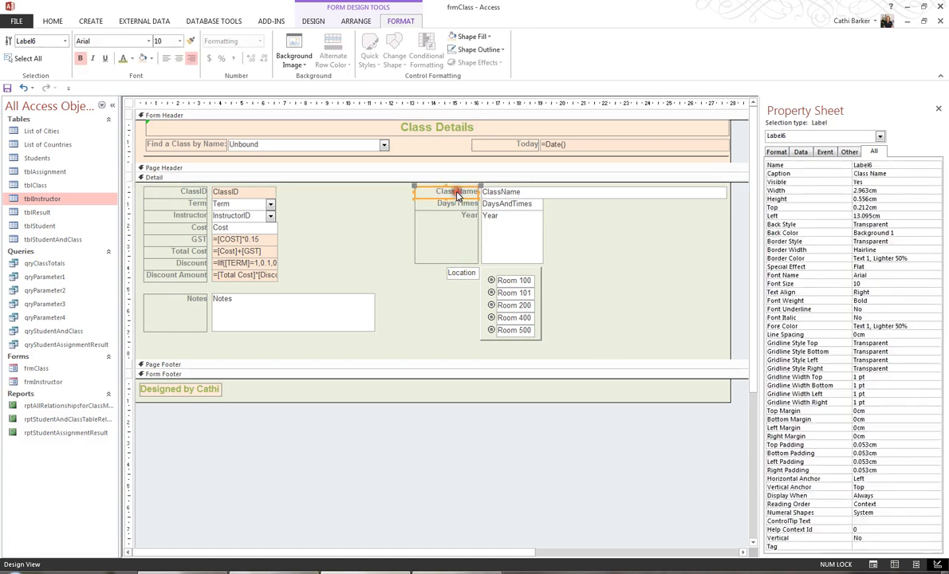
left_click(191, 40)
left_click(459, 273)
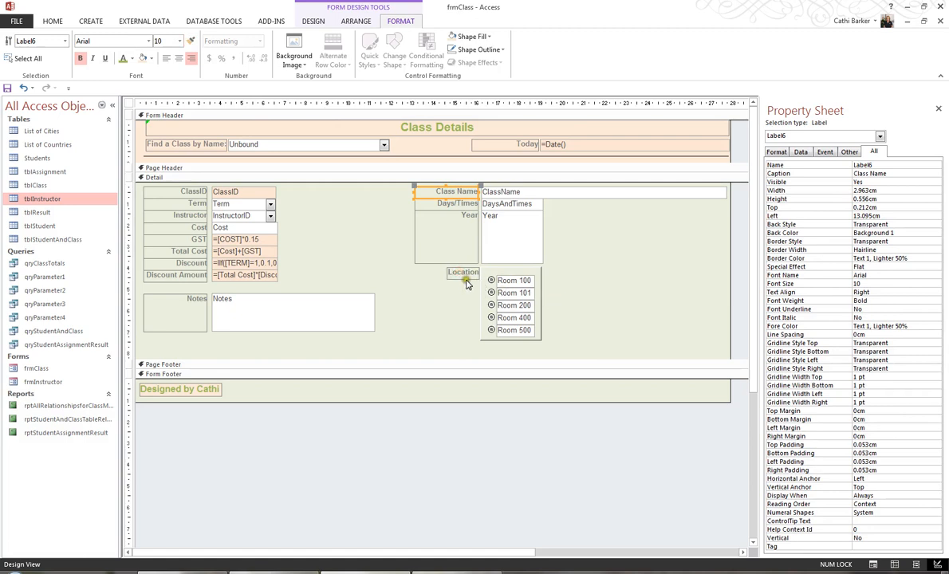
Widen the Location label leftward so it lines up with the other labels
left_click(455, 275)
left_click_drag(445, 273, 416, 271)
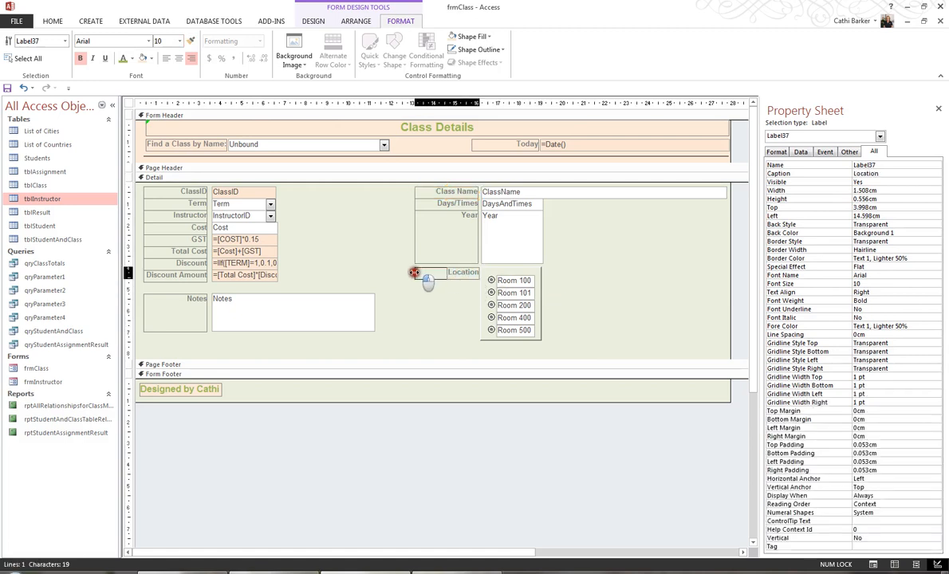
left_click(589, 311)
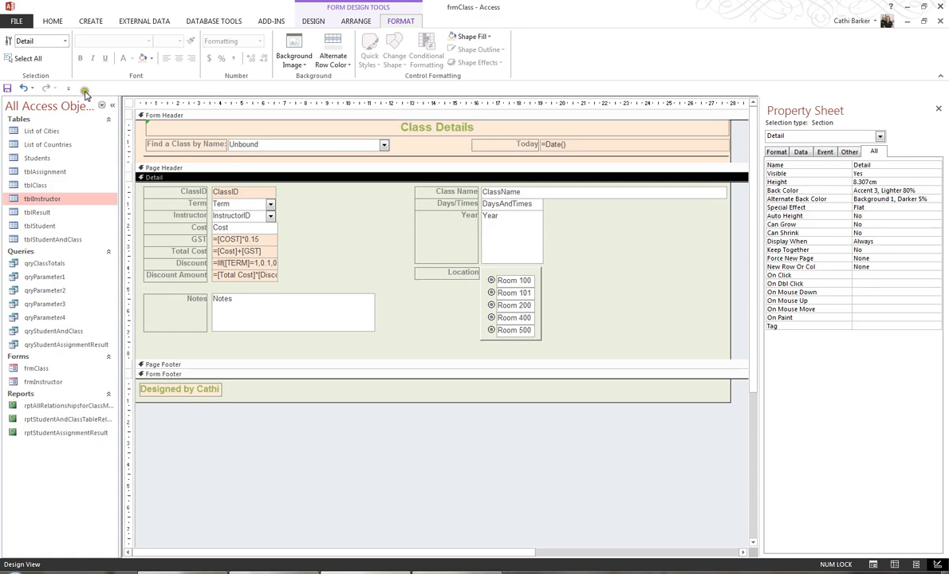
Switch to Form View and try the Location options, leaving the first class set to Room 100
left_click(52, 21)
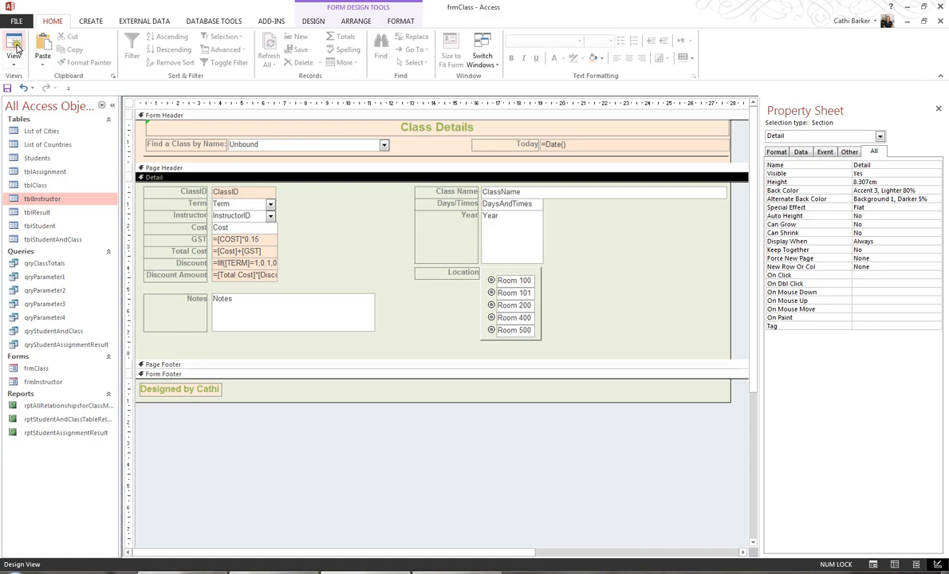
left_click(15, 46)
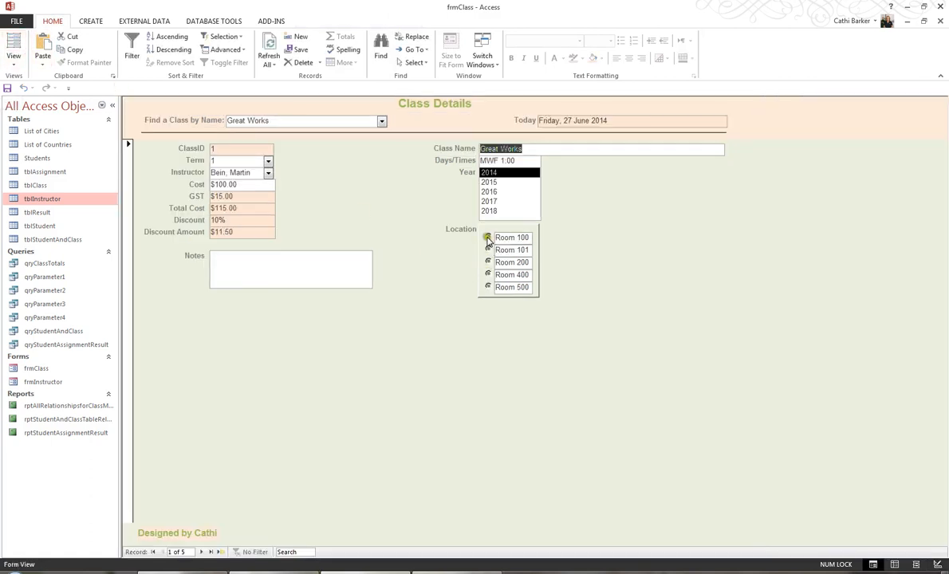
left_click(489, 250)
left_click(488, 263)
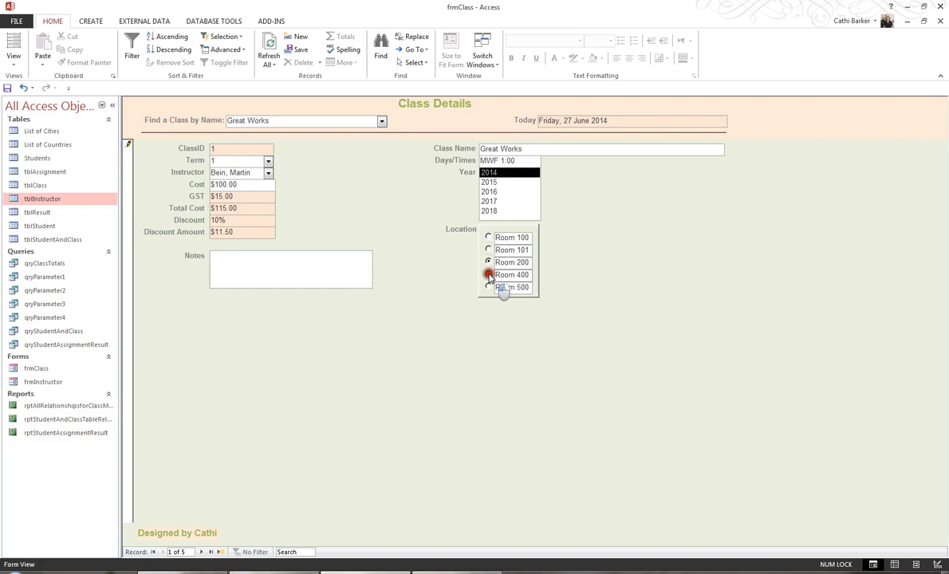
left_click(488, 274)
left_click(488, 287)
left_click(488, 237)
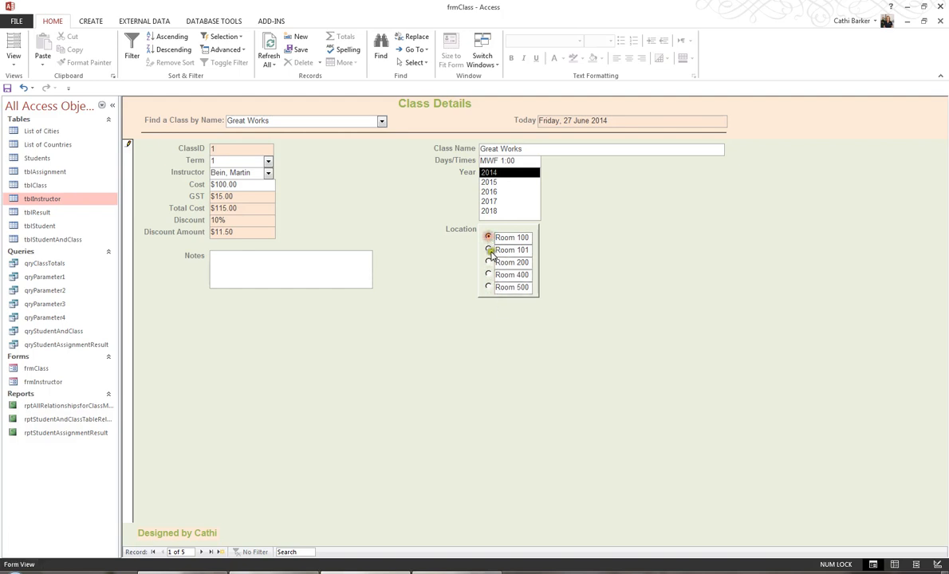
left_click(488, 250)
left_click(488, 237)
Set locations for the next records: Room 101, Room 200, Room 400 and Room 500 respectively
left_click(202, 551)
left_click(488, 250)
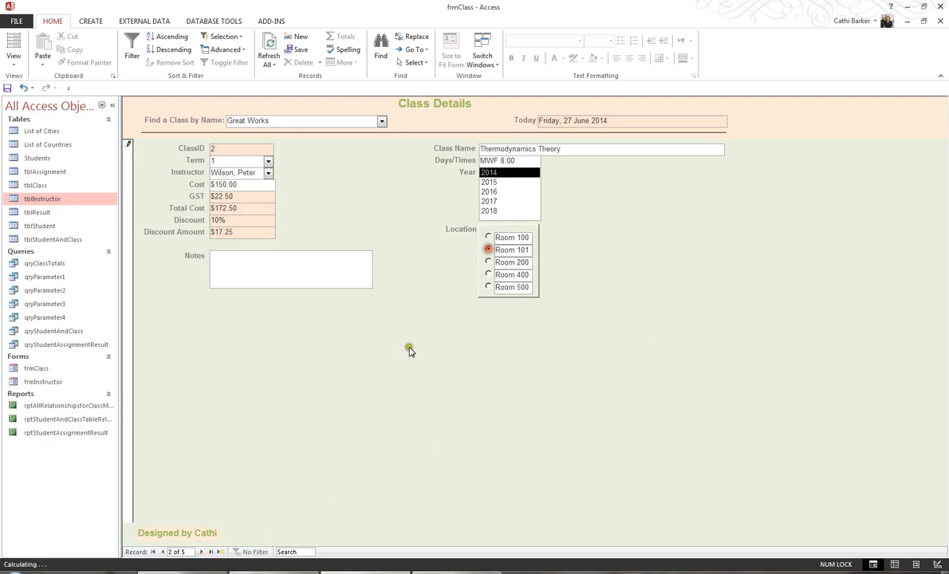
left_click(201, 552)
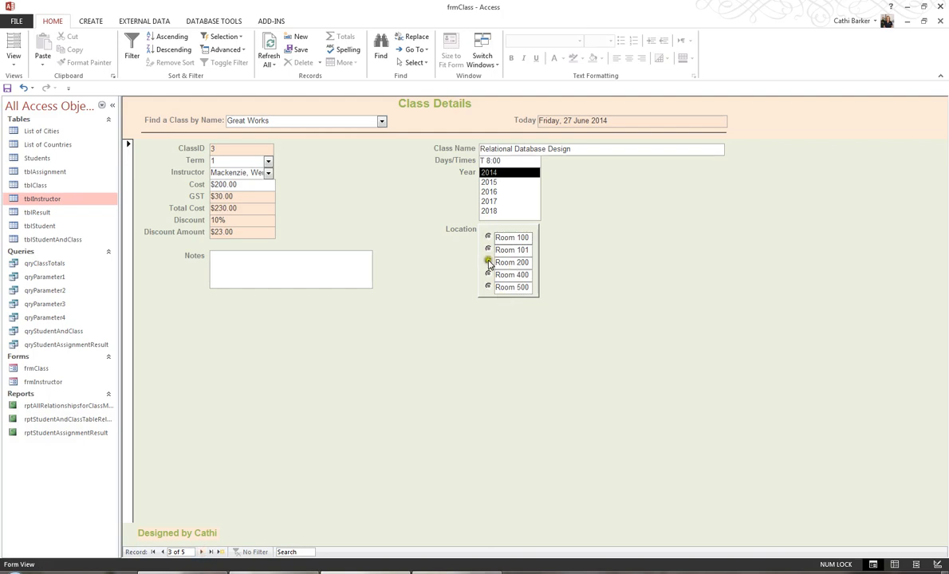
left_click(488, 262)
left_click(201, 552)
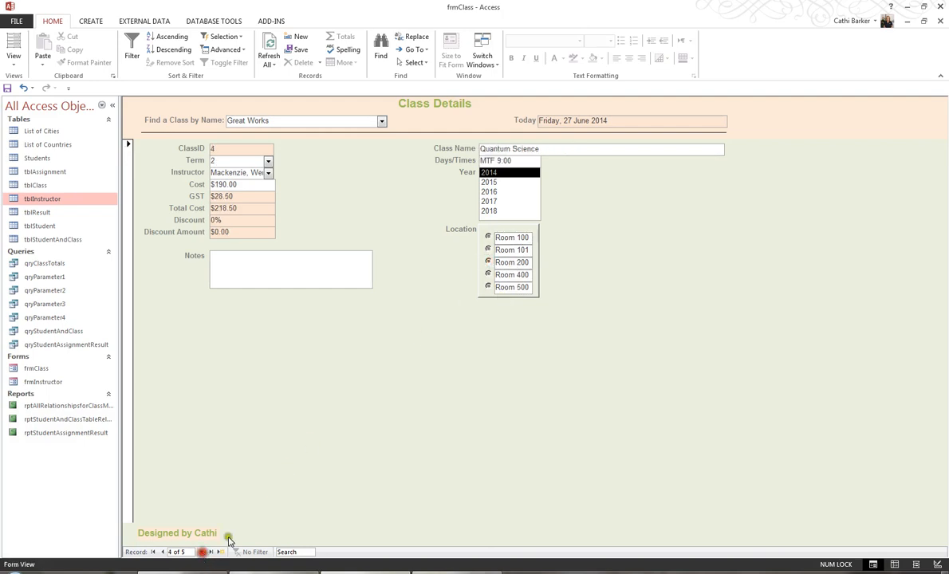
left_click(488, 274)
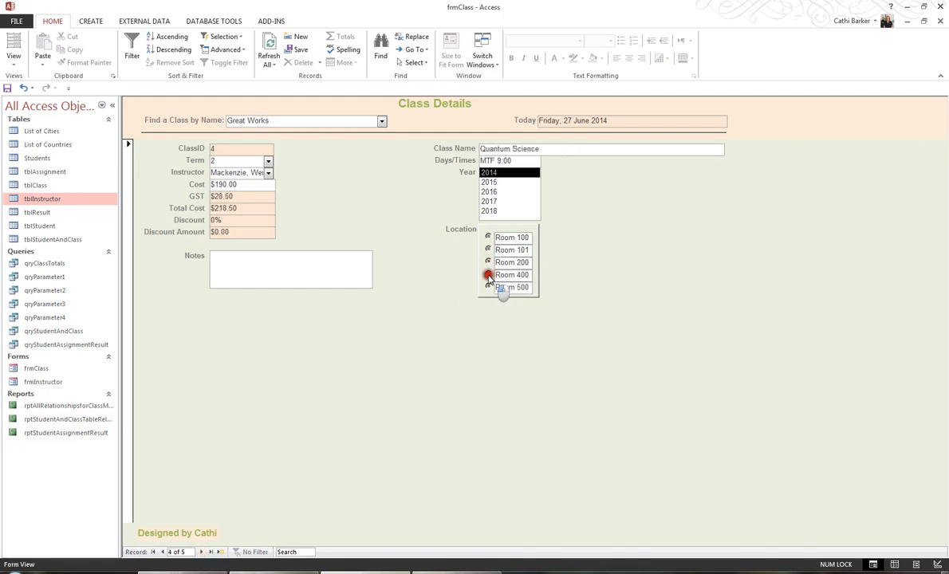
left_click(202, 552)
left_click(488, 287)
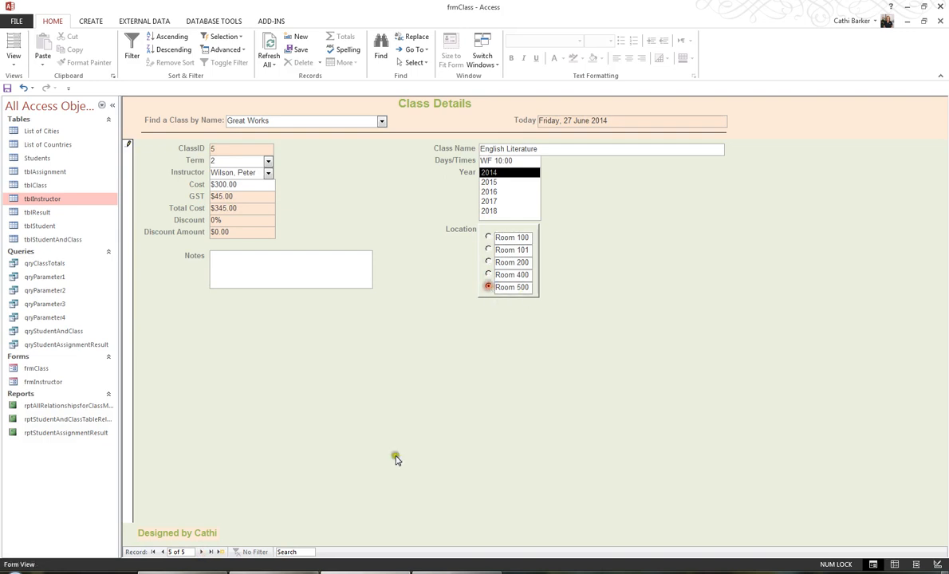
Return to the first record and switch back to Design View
left_click(162, 552)
left_click(162, 552)
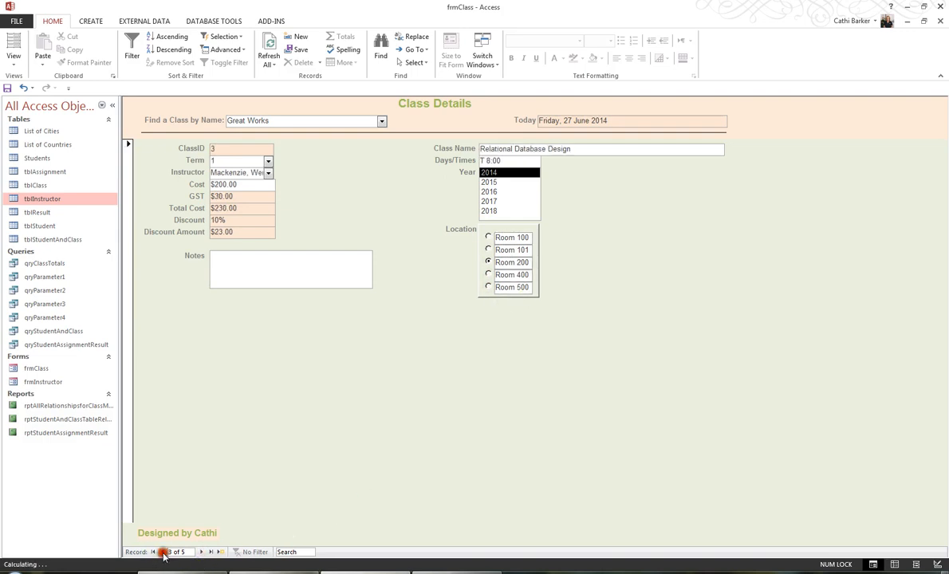
left_click(162, 552)
left_click(162, 552)
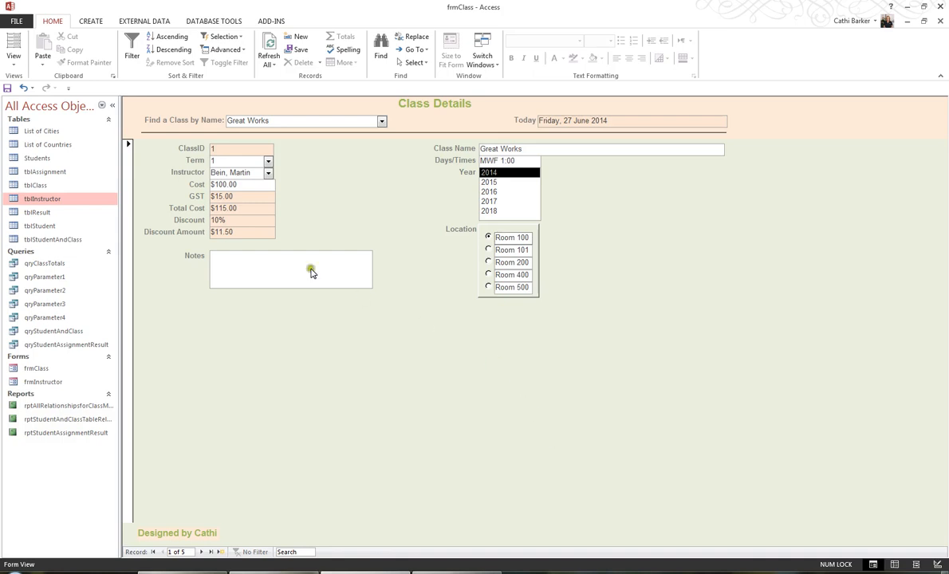
left_click(16, 67)
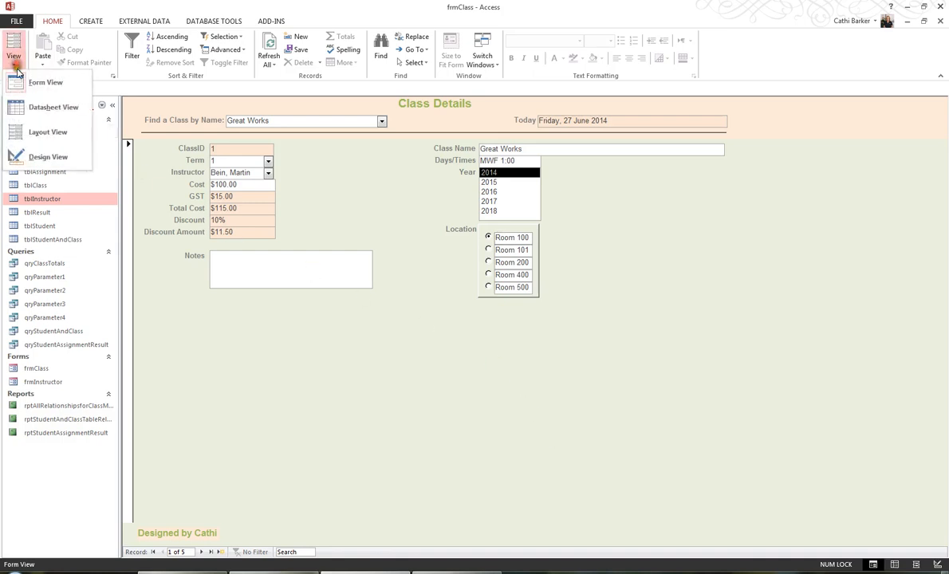
left_click(32, 151)
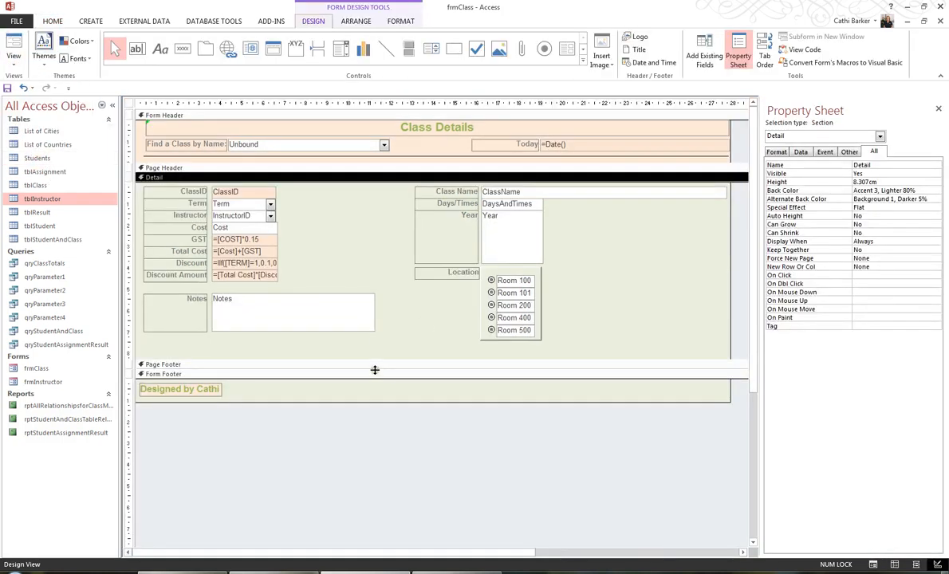
Add an Image control to the right of the Location option group
left_click(419, 338)
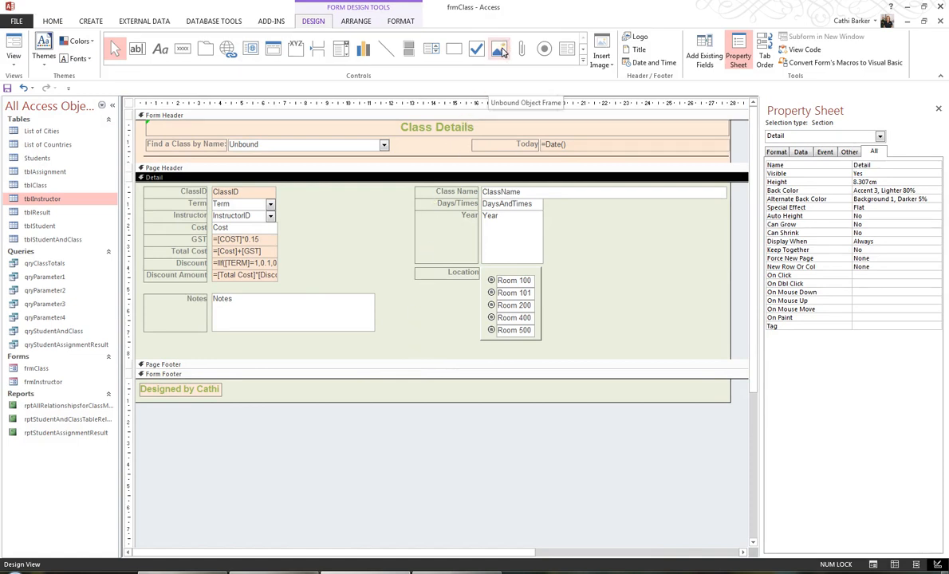
left_click(584, 61)
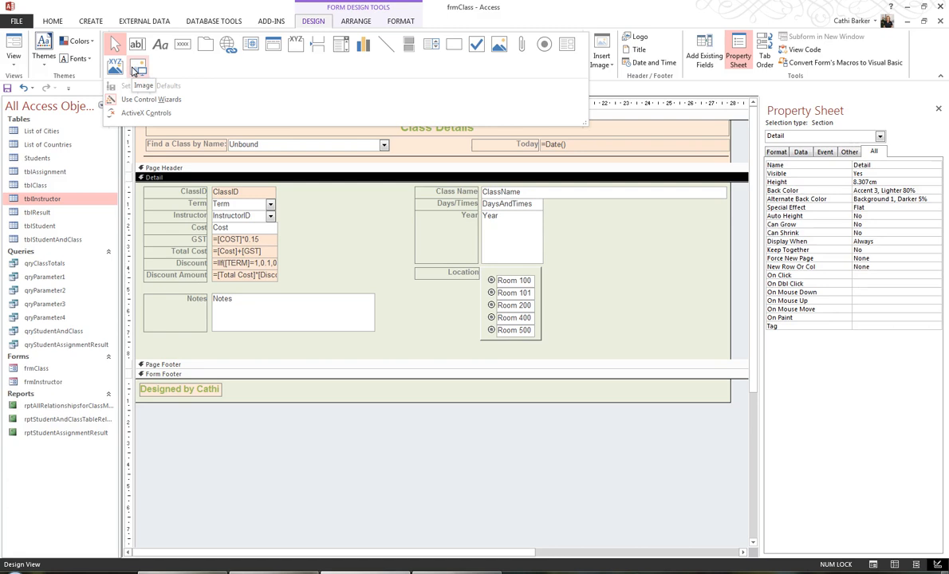
left_click(133, 70)
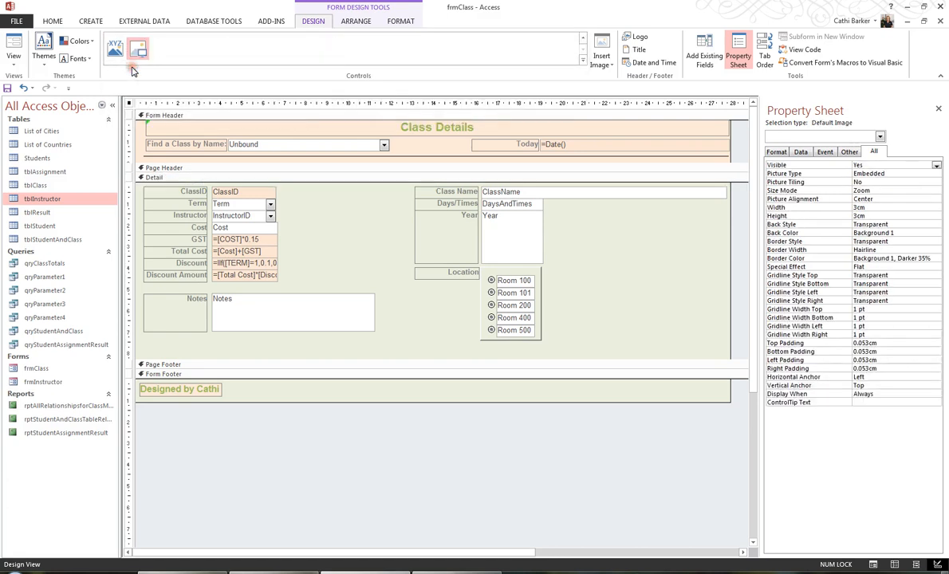
left_click(589, 258)
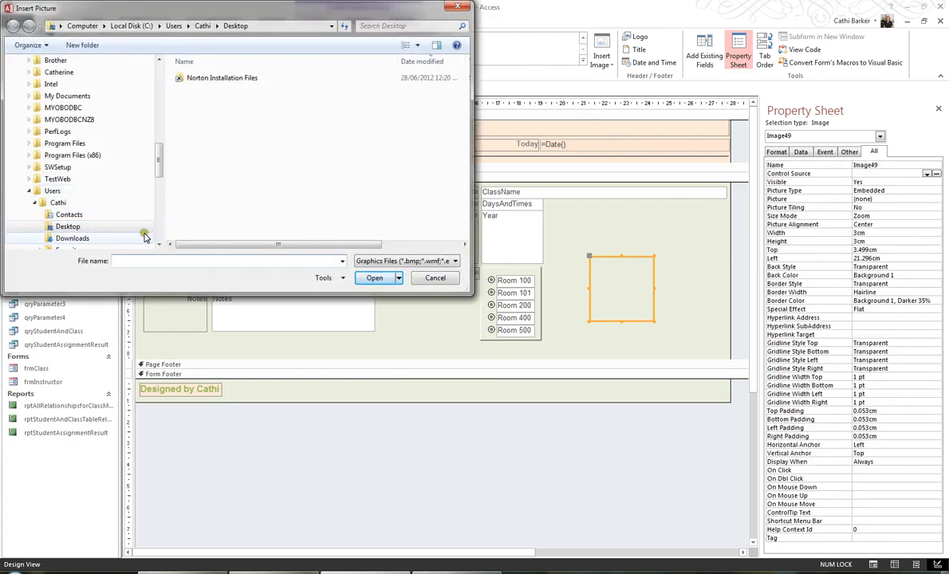
Browse to the Catherine > Software Solutions > Logos folder and insert the Software Solutions Logo-small picture into the image control
left_click(131, 25)
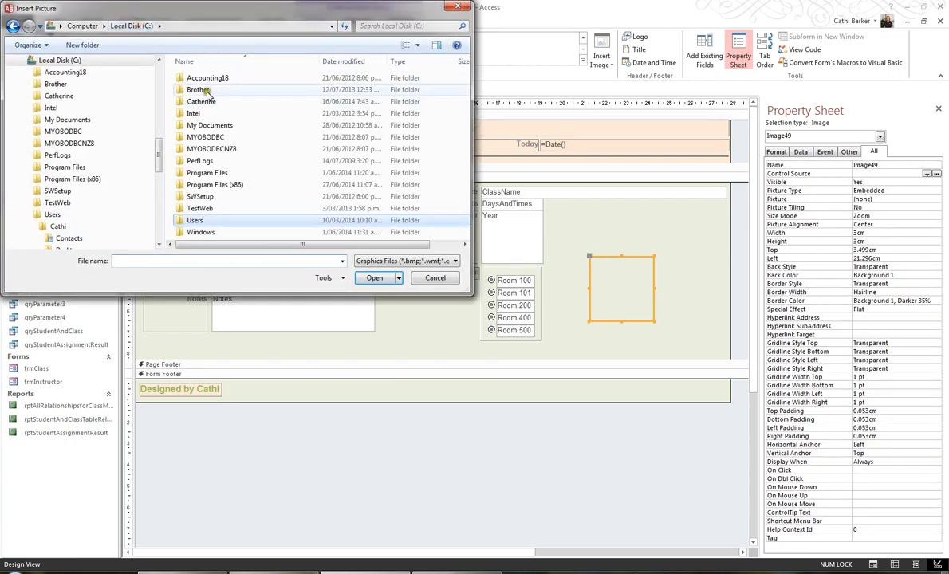
double_click(202, 104)
double_click(208, 224)
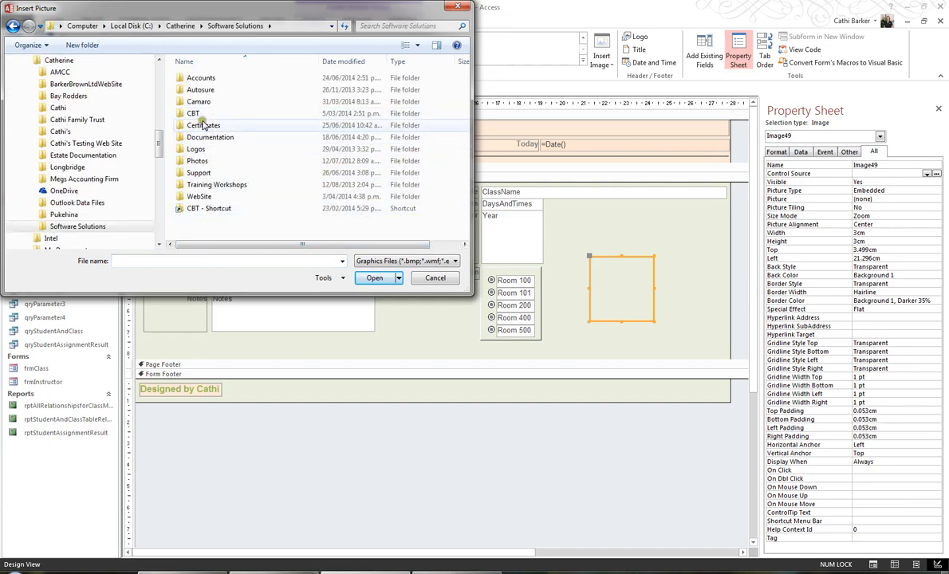
double_click(195, 150)
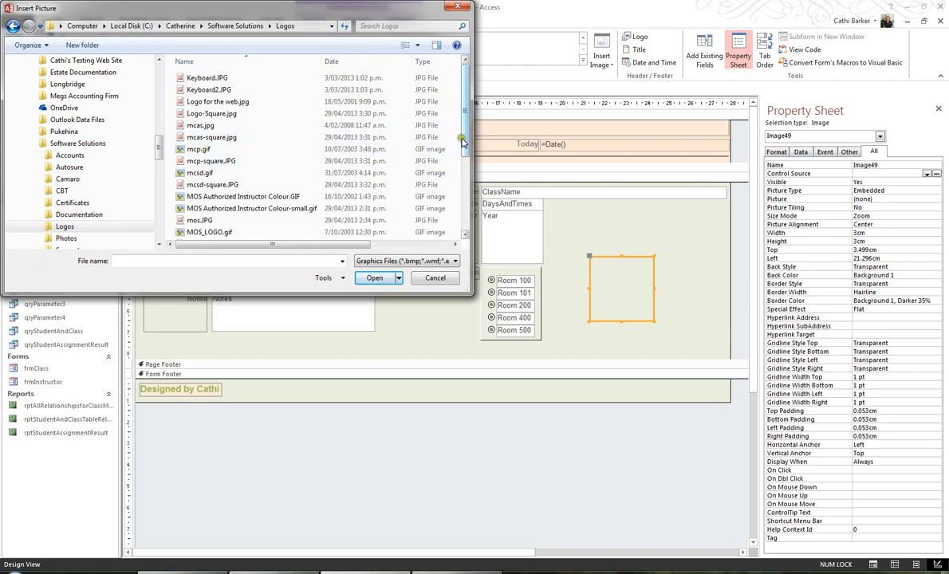
left_click_drag(462, 141, 463, 223)
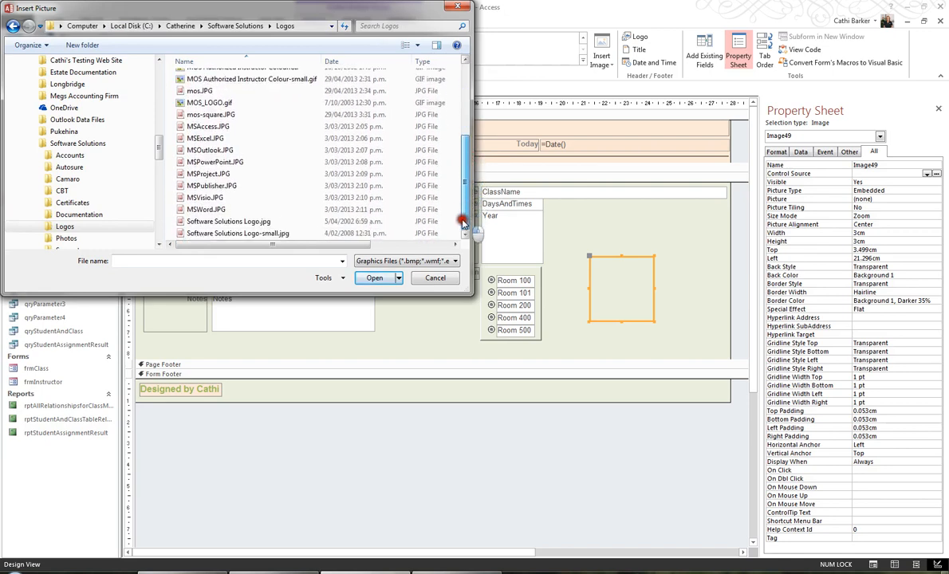
double_click(275, 233)
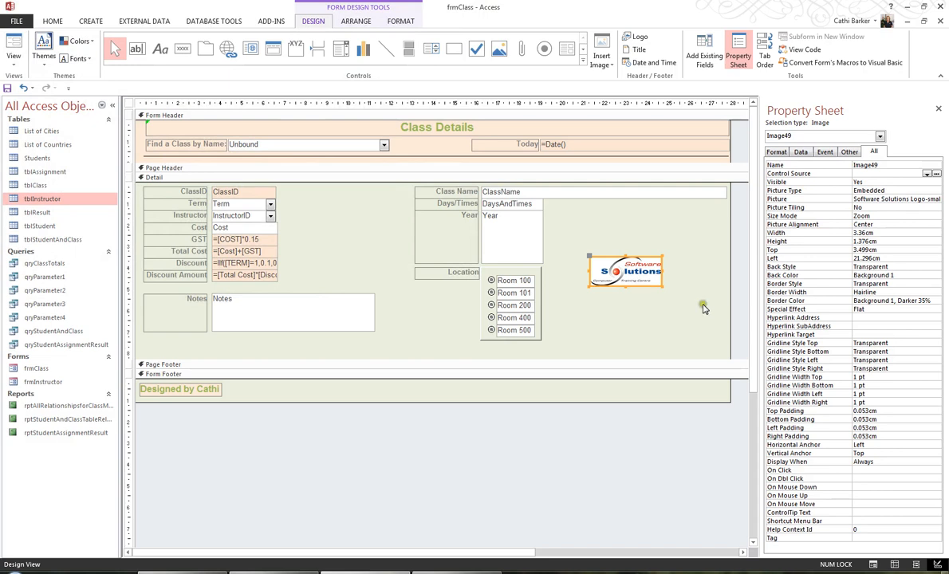
Move the logo into the form header's top-left corner and shift the Find a Class combo and Today controls down beneath it
left_click_drag(650, 267, 199, 131)
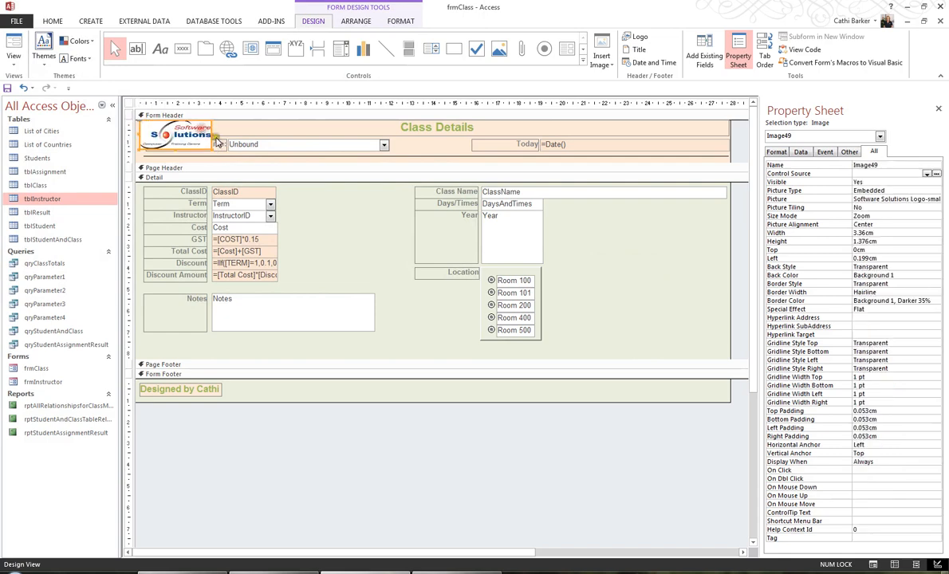
left_click(377, 144)
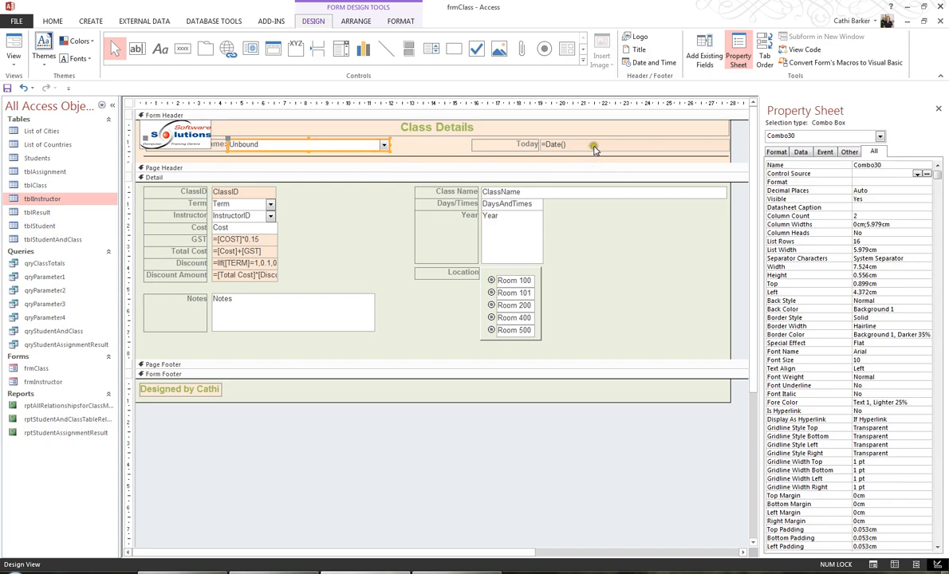
left_click(553, 143, "shift")
left_click(436, 156, "shift")
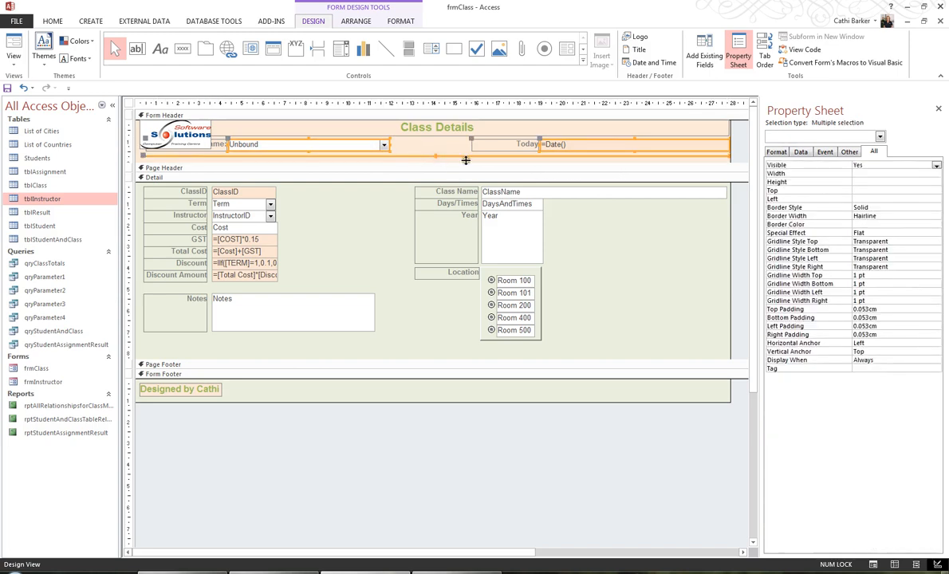
key("Down")
key("Down")
key("Down")
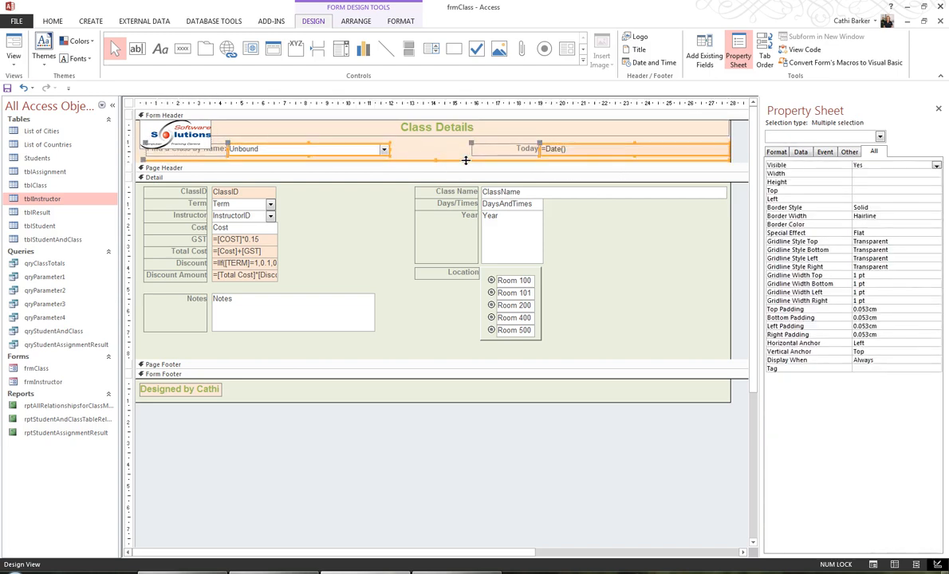
key("Down")
key("Down")
key("Down")
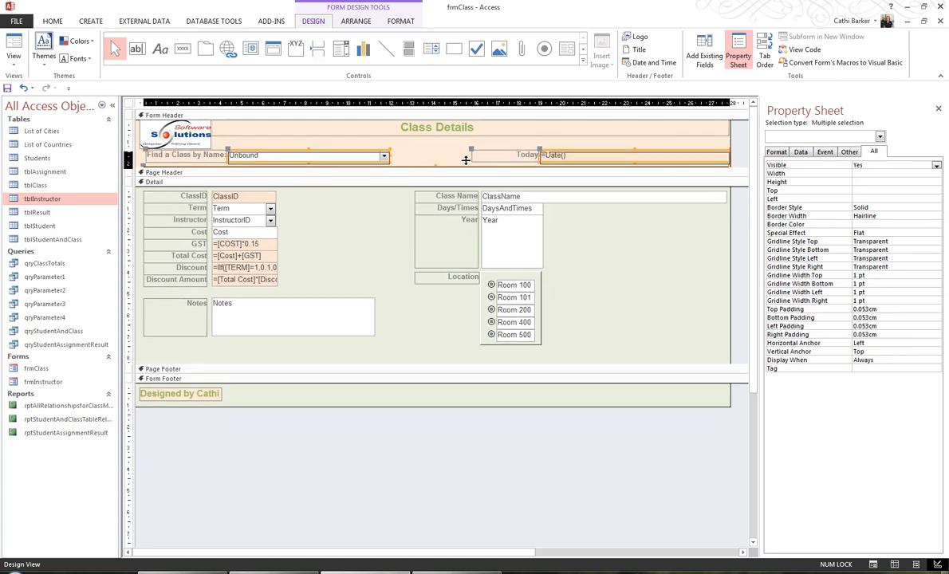
key("Down")
key("Down")
key("Down")
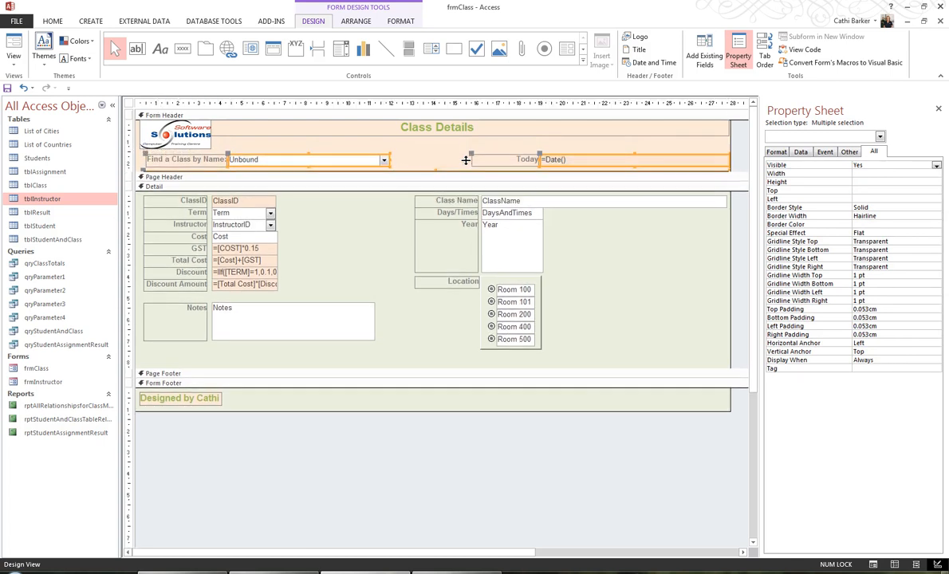
Preview the form in Form View and return to Design View
left_click(642, 267)
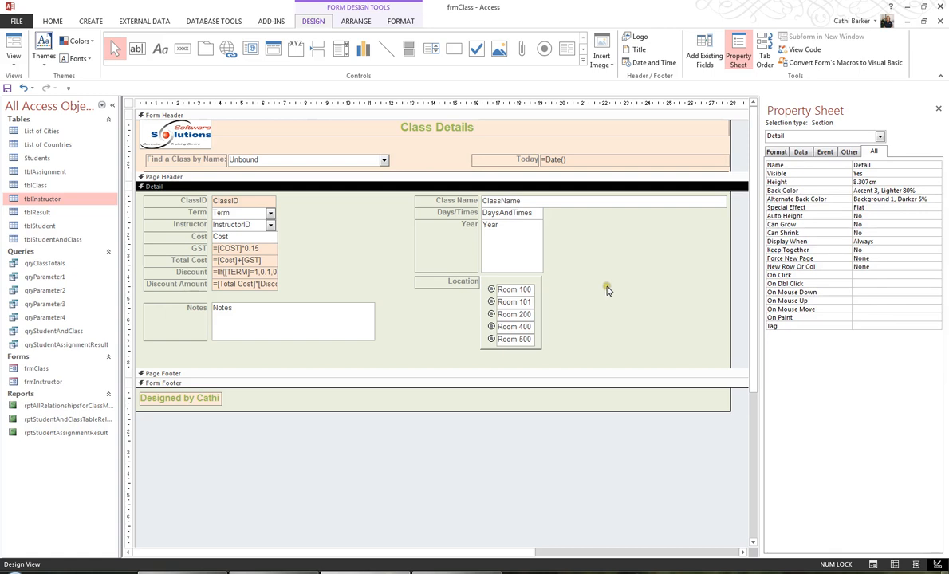
left_click(15, 47)
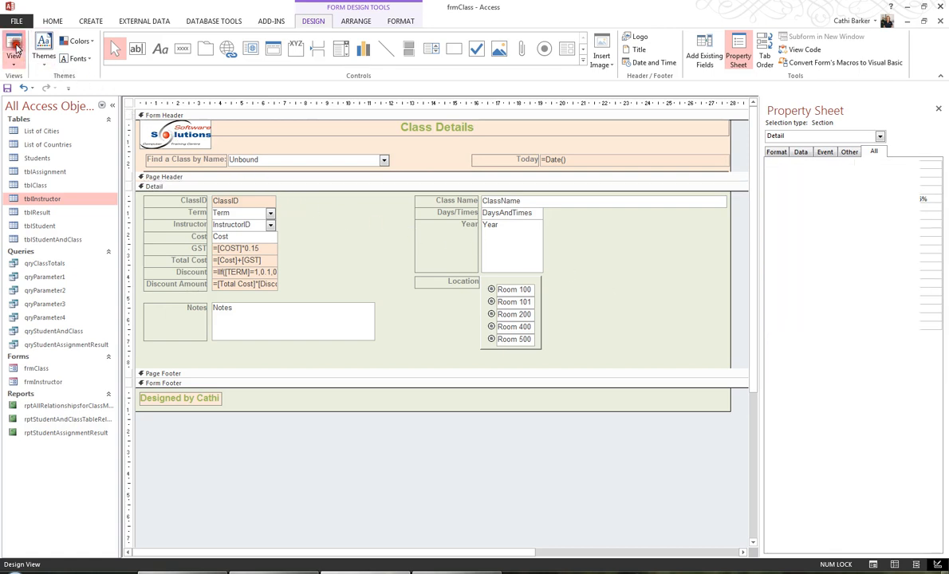
left_click(530, 323)
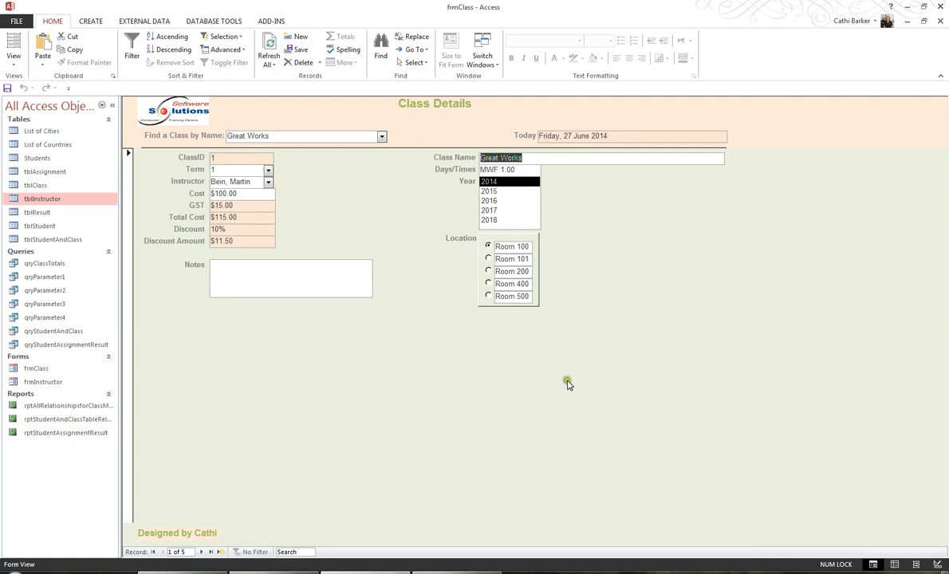
left_click(13, 61)
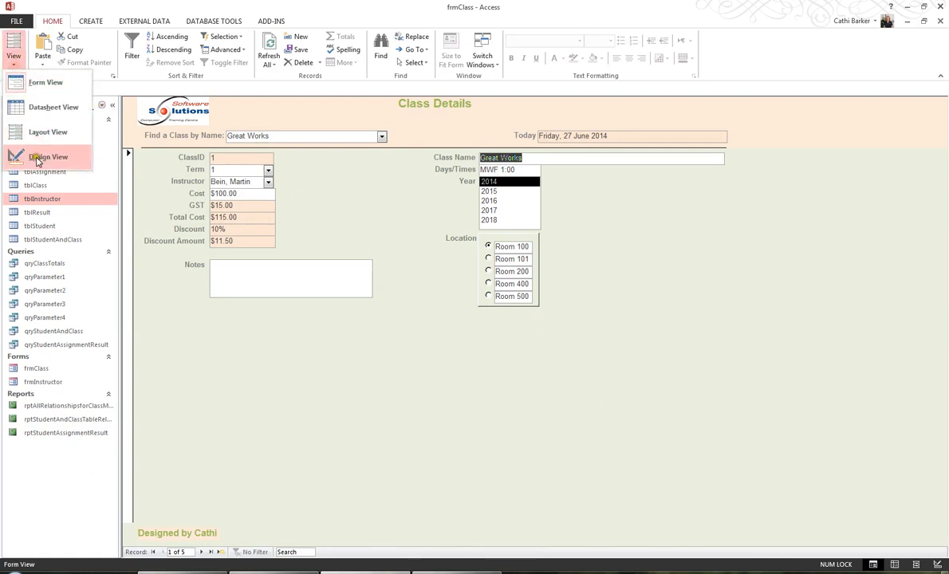
left_click(79, 159)
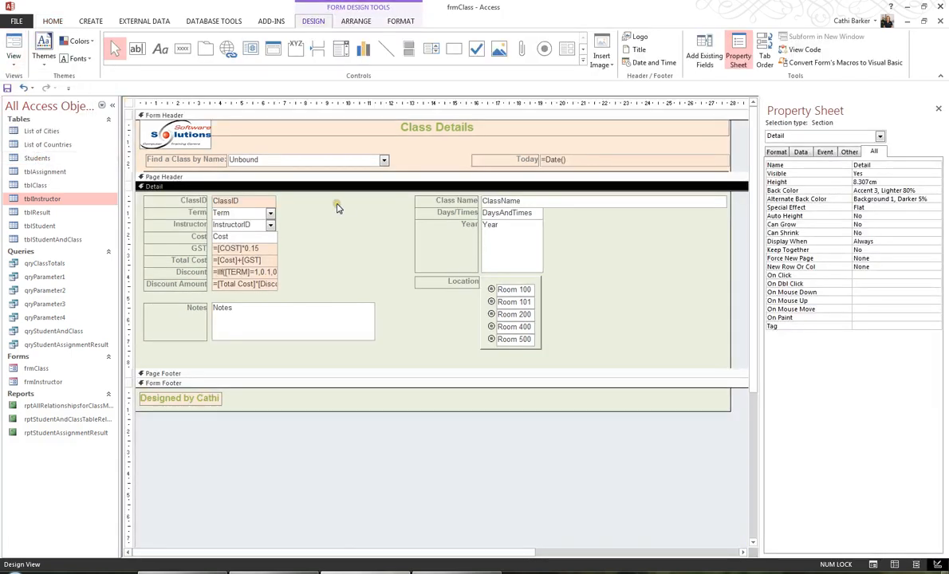
Set the logo's Size Mode to Stretch and then Clip, and widen the logo frame to about 5.6 cm
left_click(205, 139)
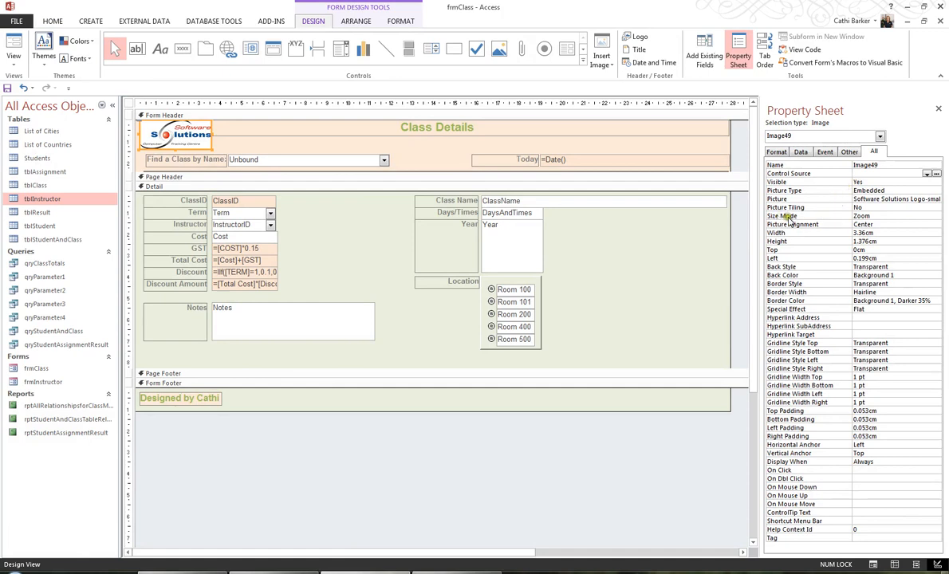
left_click(869, 216)
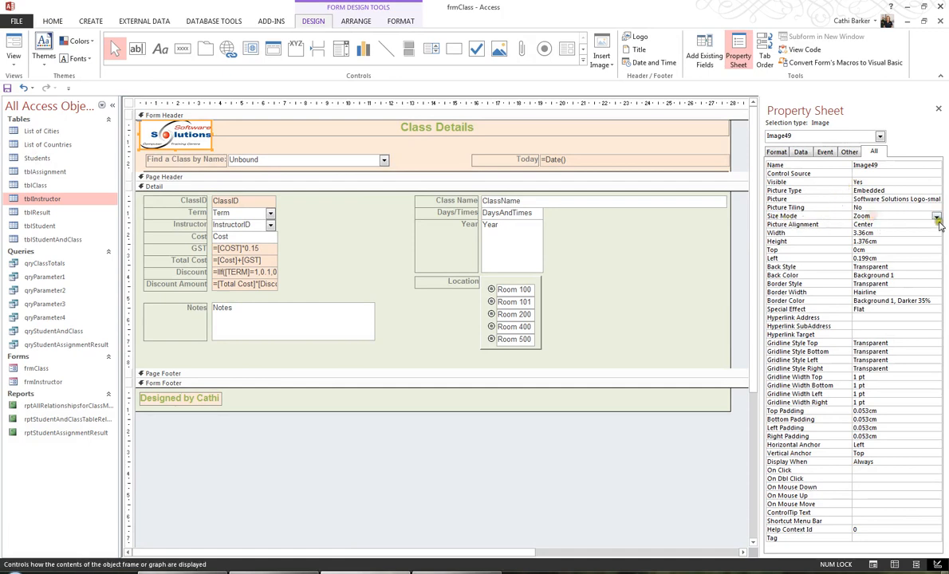
left_click(937, 216)
left_click(923, 231)
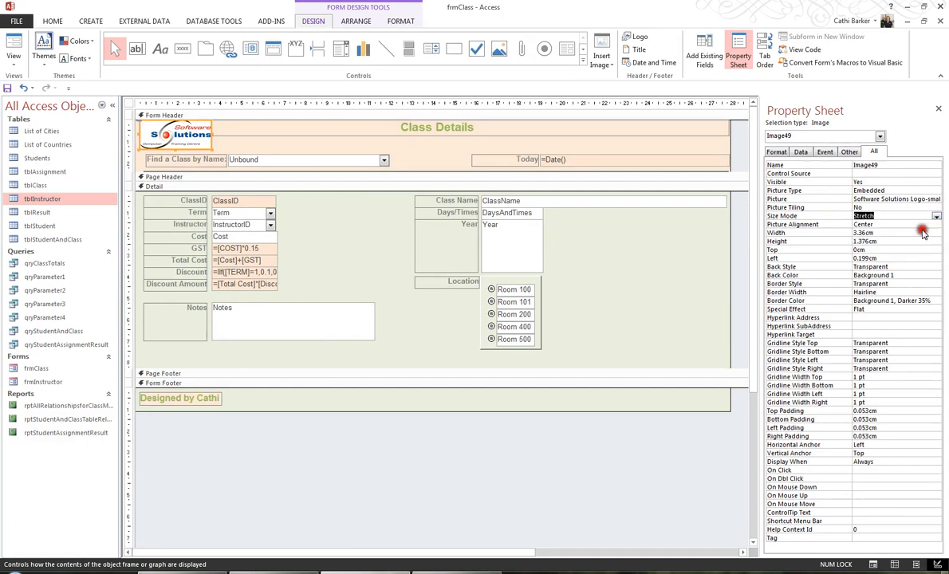
left_click(937, 216)
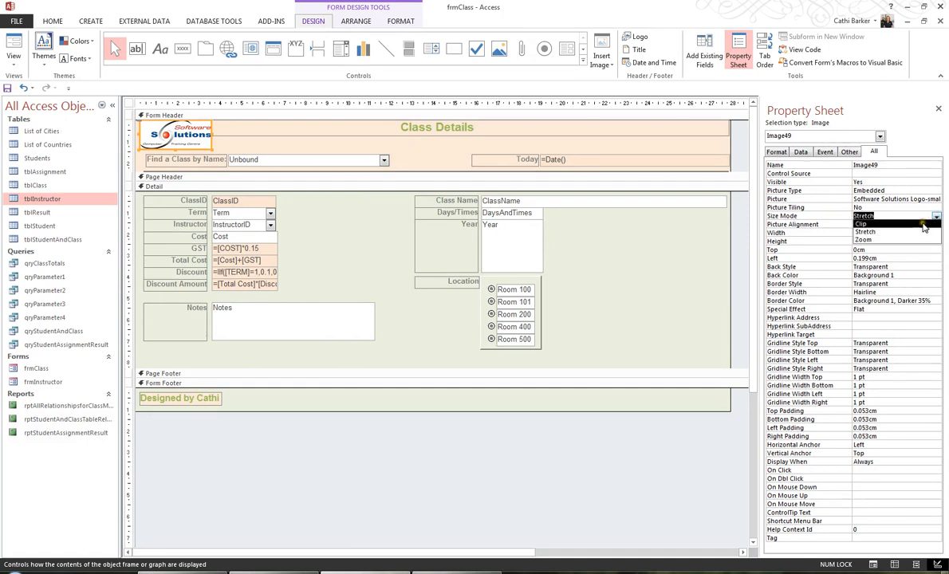
left_click(925, 224)
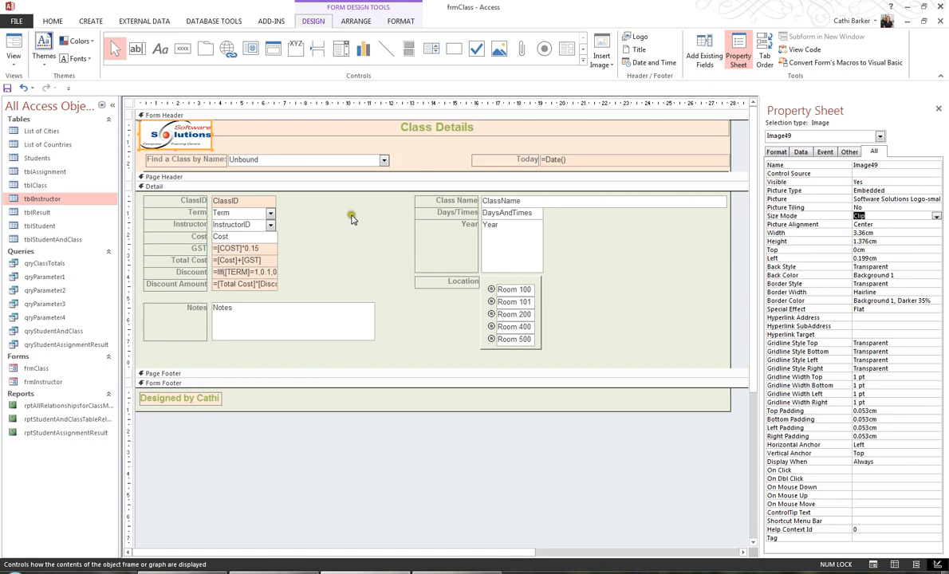
left_click_drag(214, 135, 259, 139)
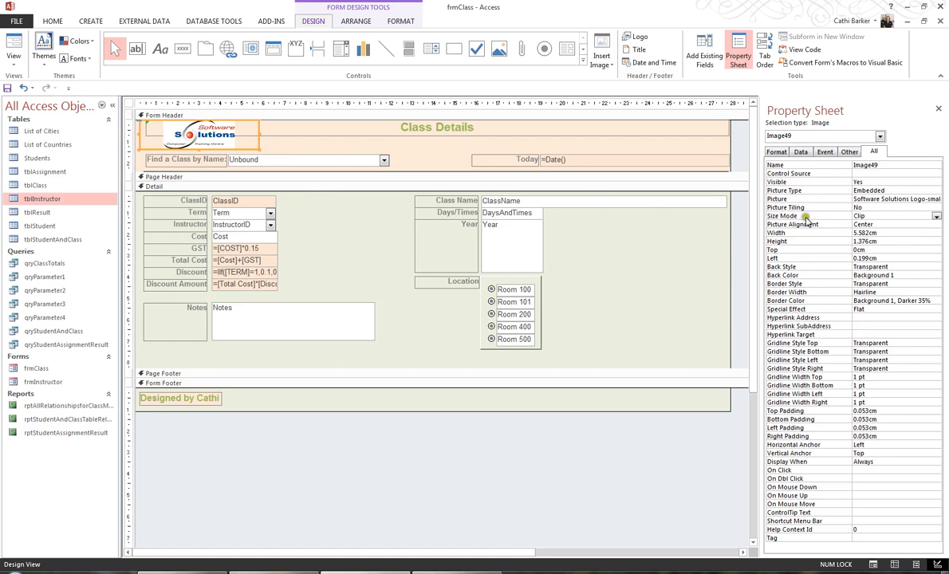
Try the Stretch and Zoom size modes on the logo, then undo those size mode changes
left_click(937, 216)
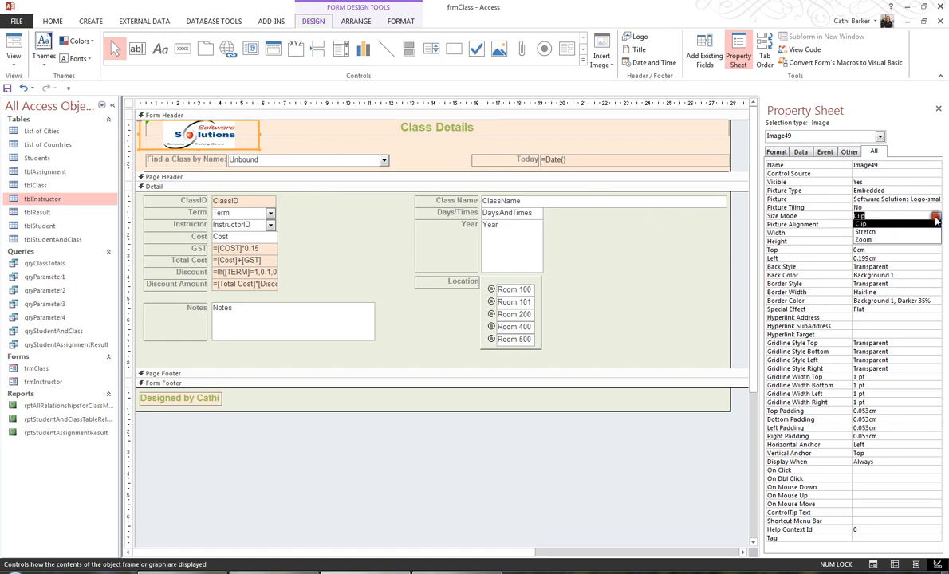
left_click(918, 233)
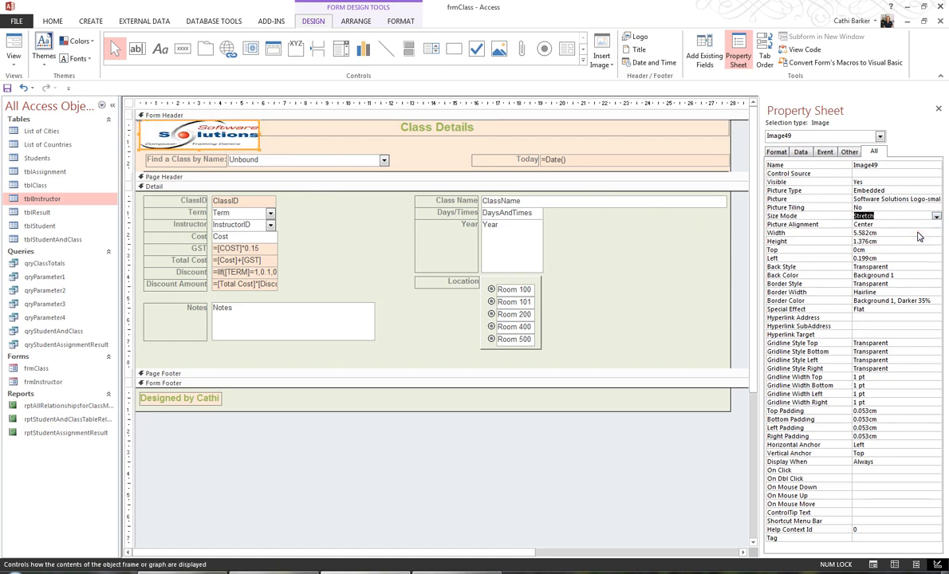
left_click(935, 217)
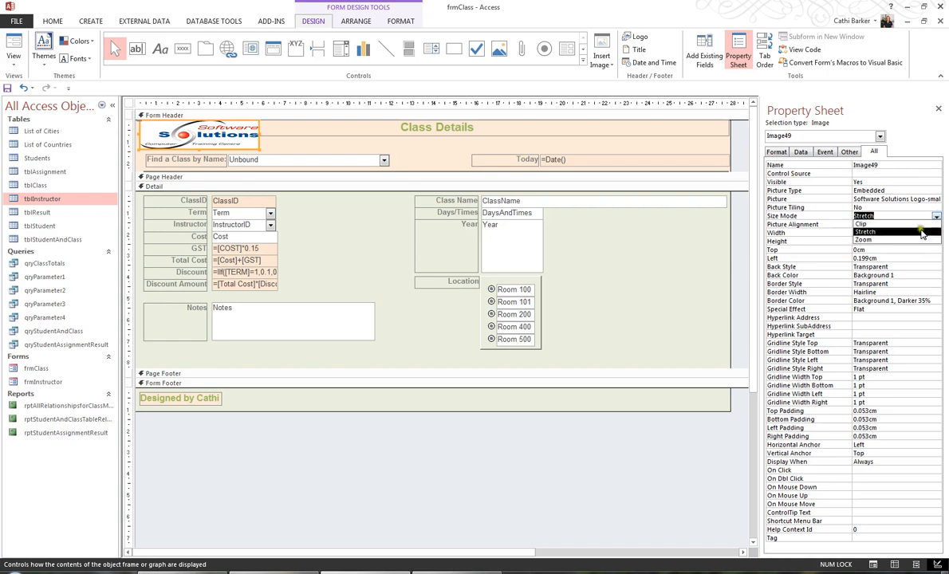
left_click(918, 239)
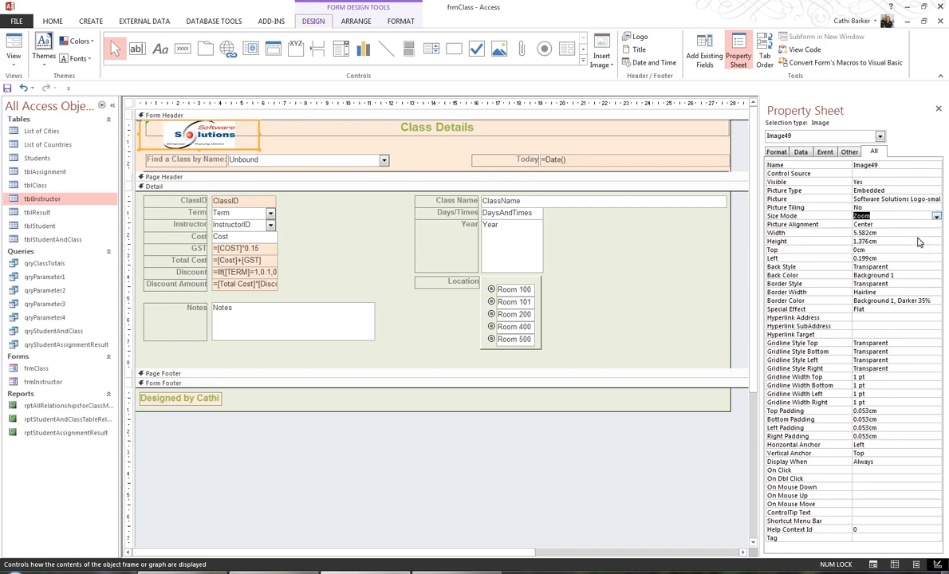
left_click(23, 88)
left_click(23, 90)
left_click(23, 90)
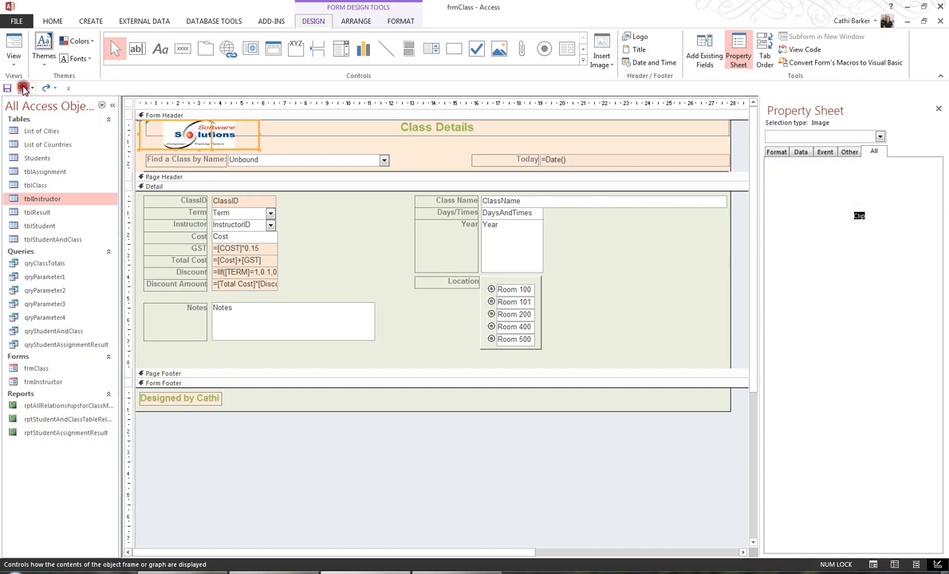